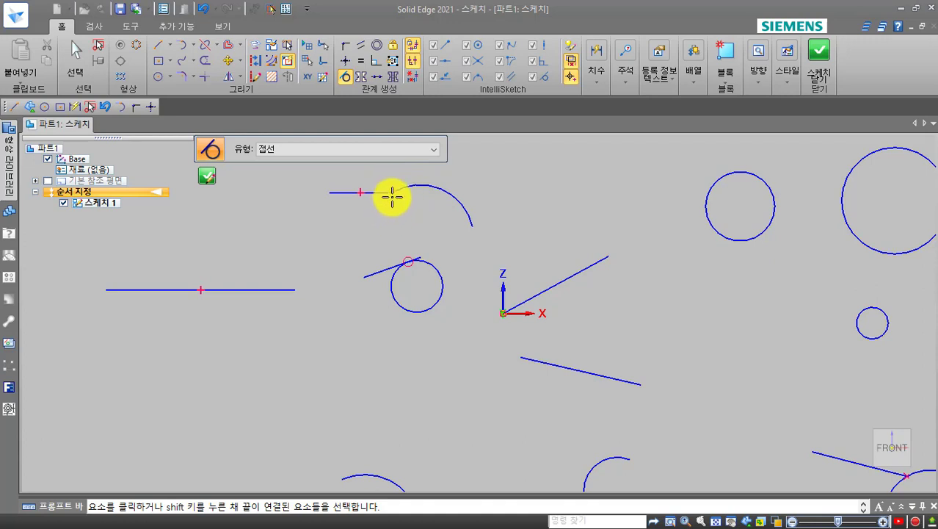
Apply a tangent relation between the short horizontal line and the arc at their shared endpoint.
left_click(391, 195)
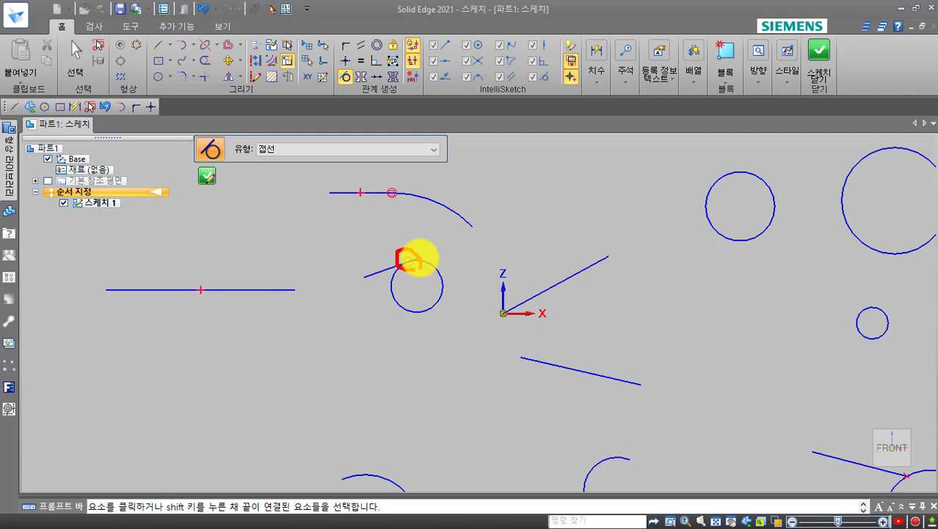
mouse_move(395, 202)
left_mouse_down()
mouse_move(378, 196)
mouse_move(383, 180)
mouse_move(398, 180)
mouse_move(404, 199)
left_mouse_up()
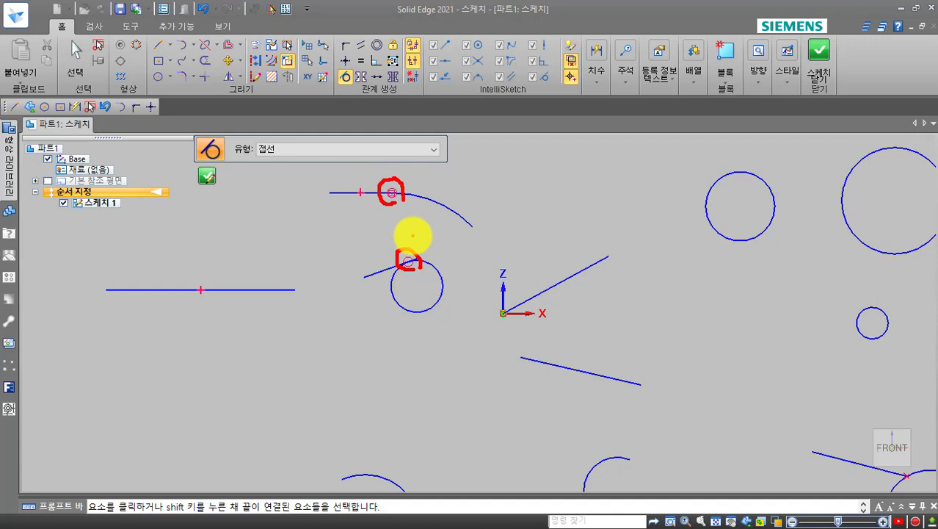
key("Escape")
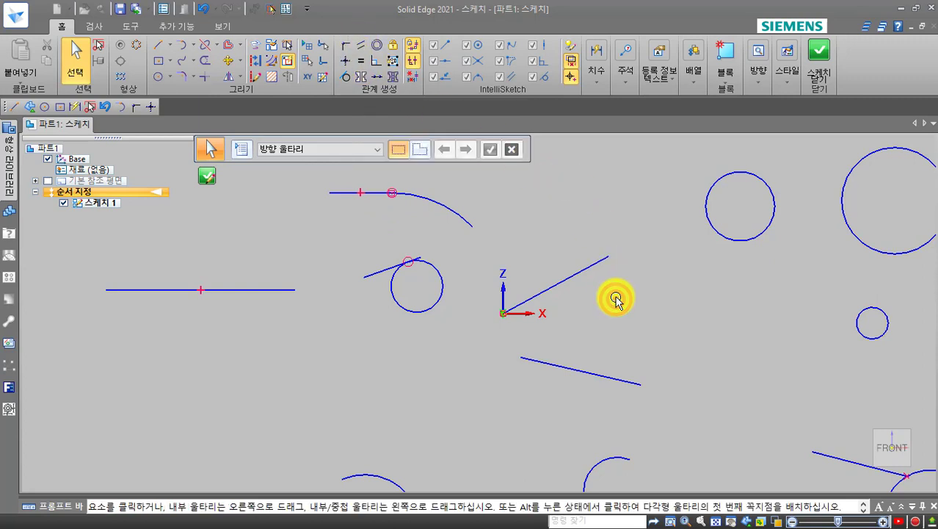
Make the line starting at the origin parallel to the slanted line beneath it.
left_click(591, 267)
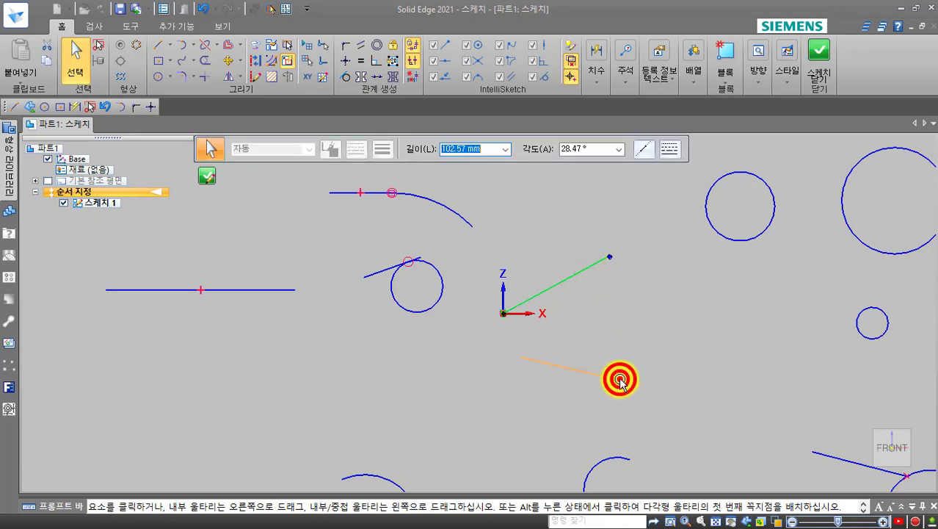
left_click(620, 380)
left_click(586, 268)
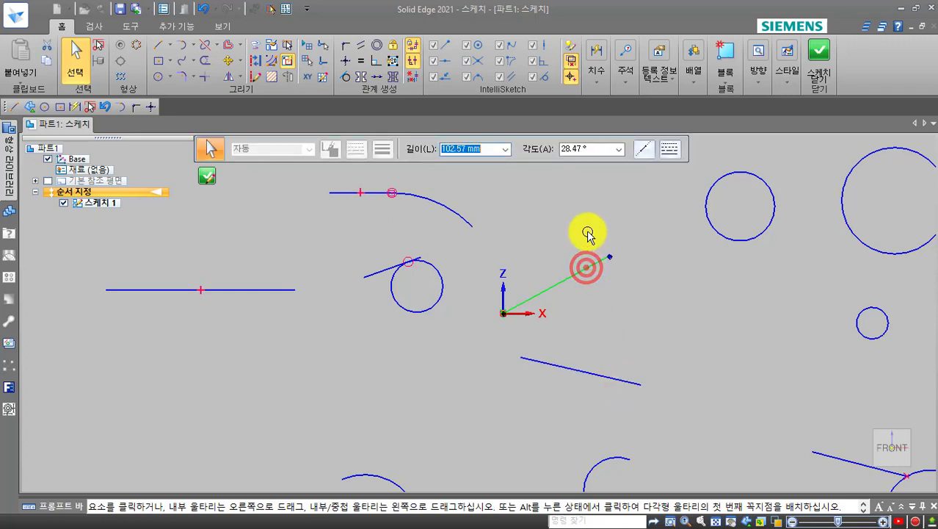
left_click(599, 378)
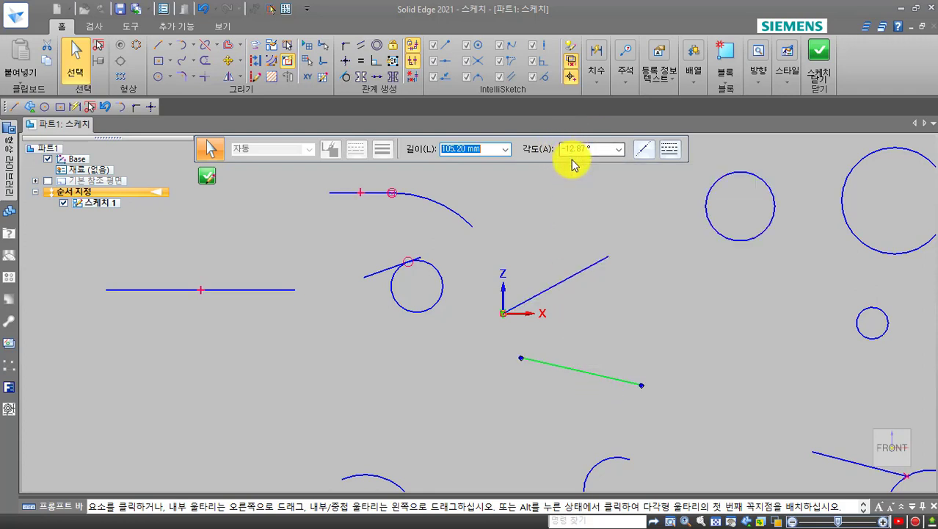
left_click(567, 248)
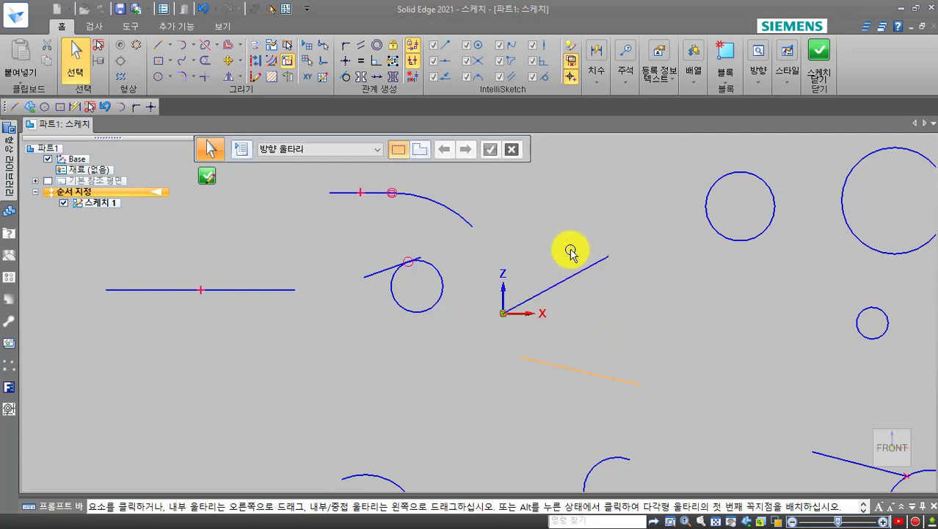
left_click(363, 46)
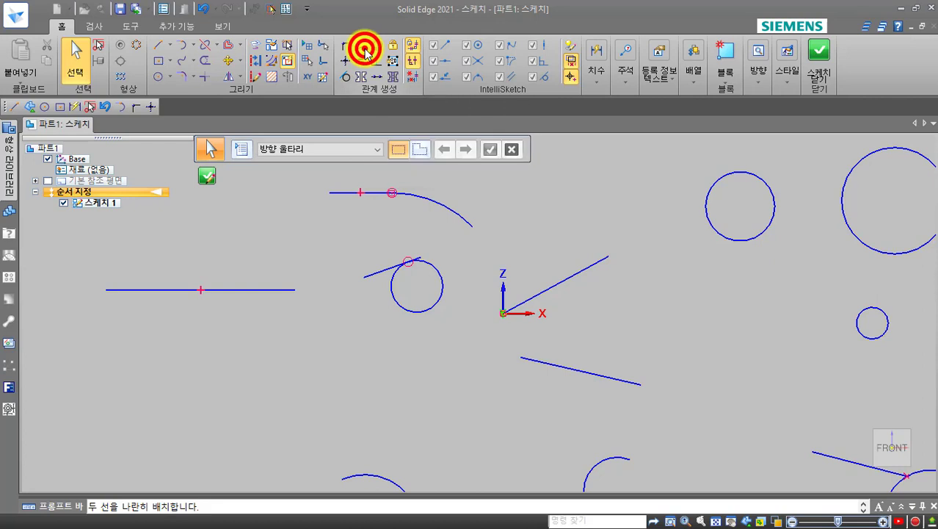
left_click(592, 263)
left_click(610, 378)
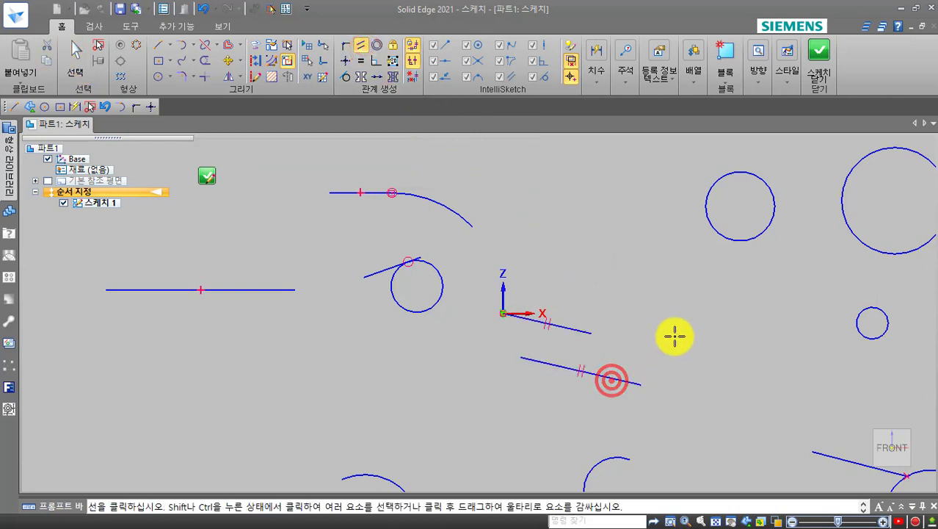
key("Escape")
Stretch the origin line to about 141 mm at 5.5°, and lengthen the lower parallel line to about 134 mm.
left_click(572, 328)
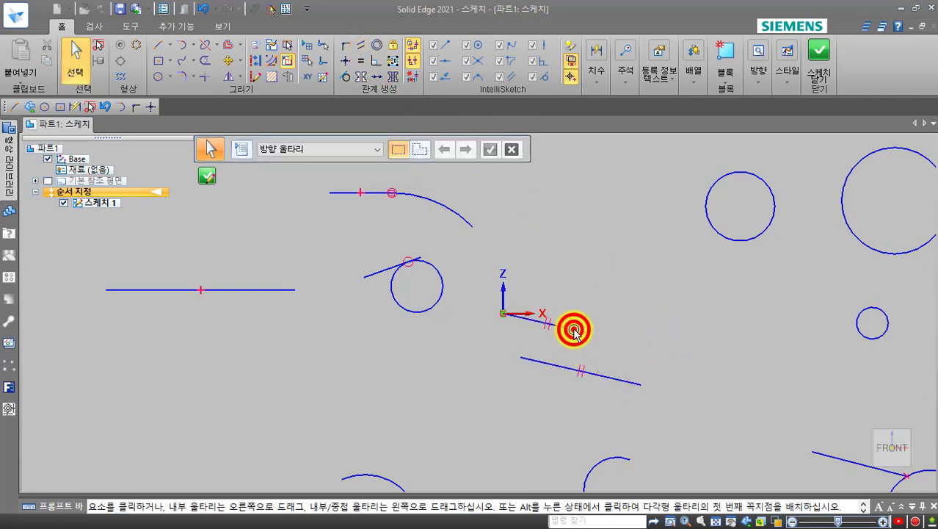
mouse_move(552, 338)
left_mouse_down()
mouse_move(529, 313)
mouse_move(557, 319)
mouse_move(565, 344)
left_mouse_up()
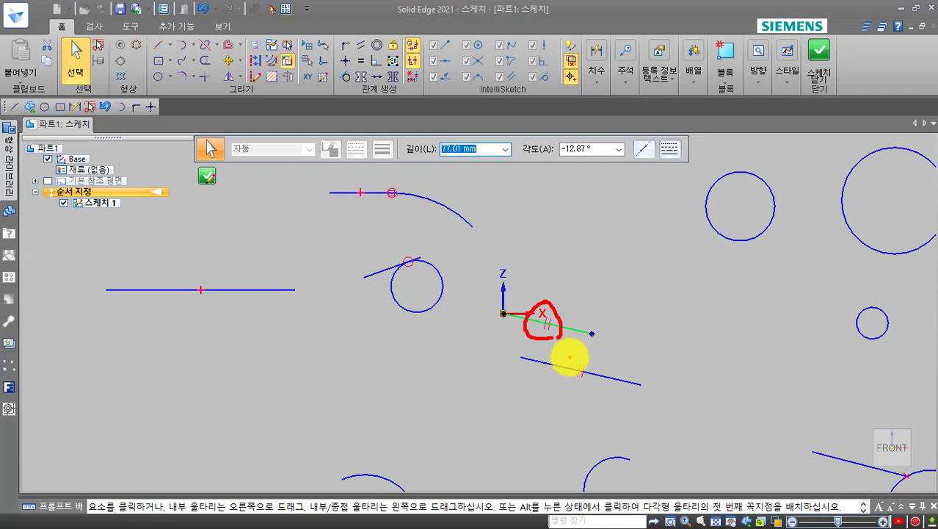
key("Escape")
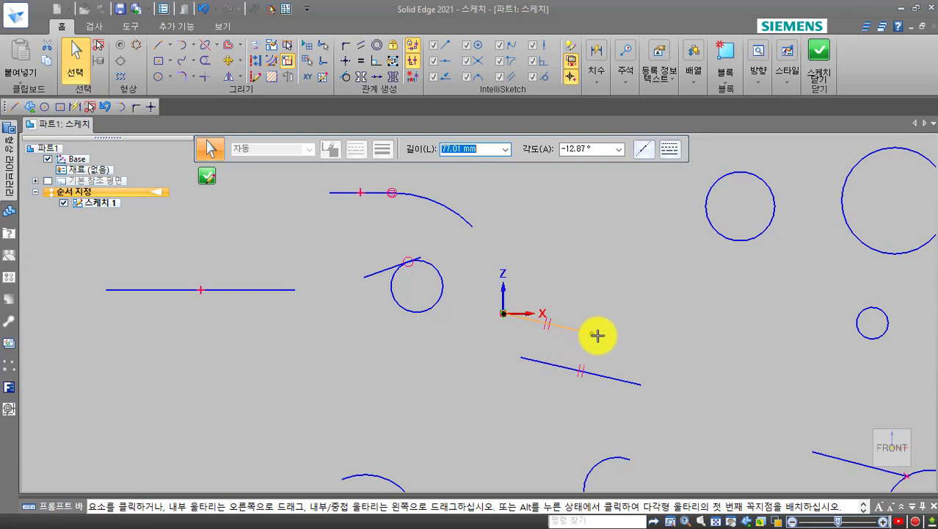
left_click(597, 335)
left_click(585, 336)
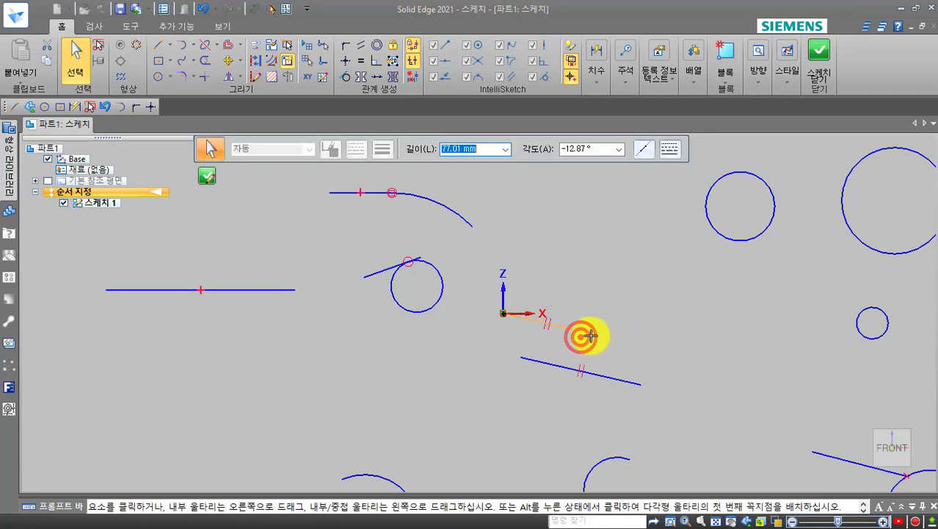
left_click_drag(591, 336, 669, 298)
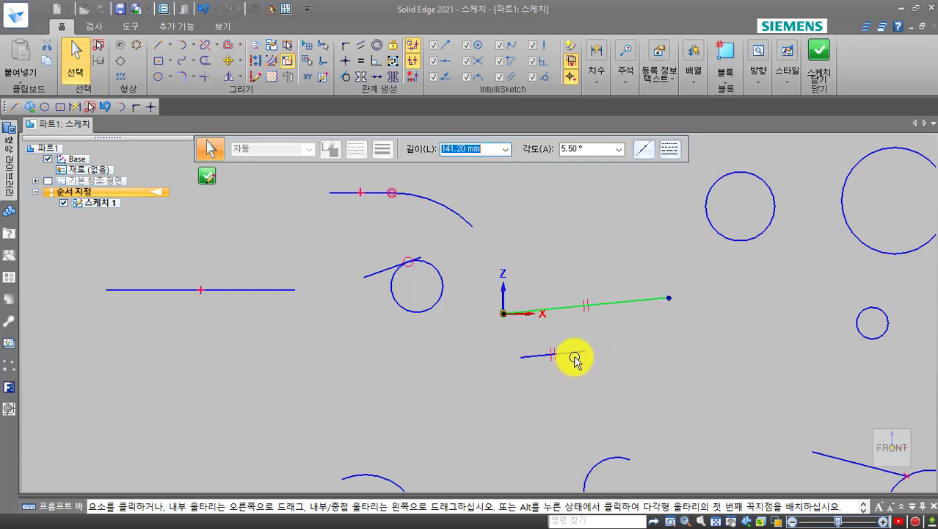
left_click(575, 358)
left_click_drag(582, 351, 677, 342)
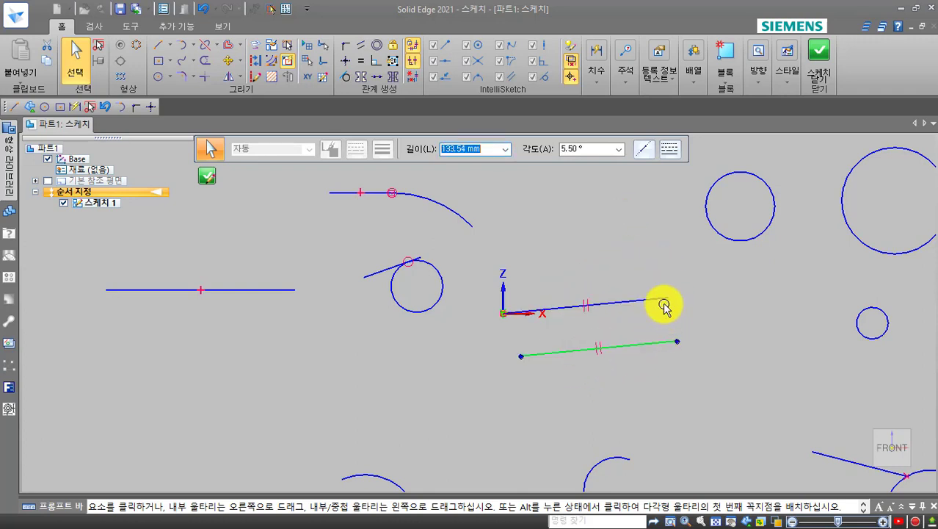
left_click(654, 300)
left_click(668, 250)
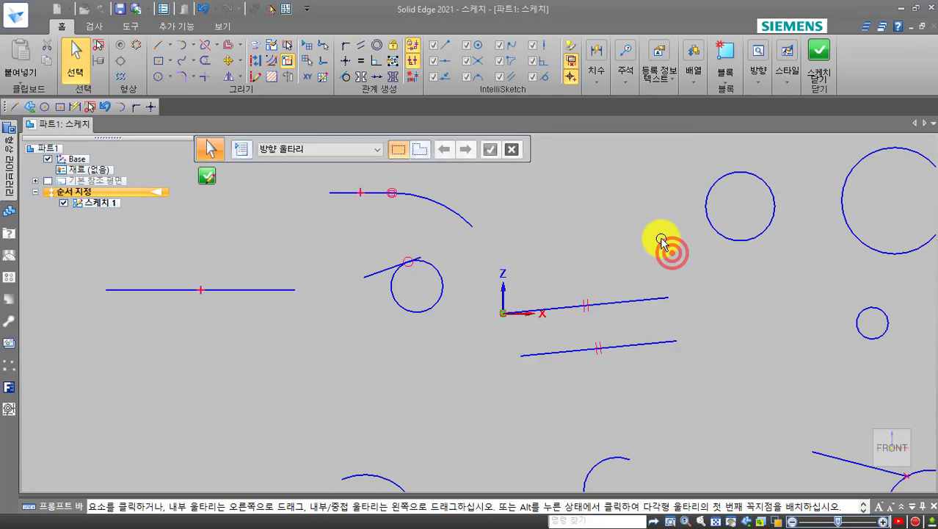
Try chaining equal relations across the four free-standing circles, from the upper pair through the lower pair.
mouse_move(661, 243)
middle_mouse_down()
mouse_move(521, 251)
mouse_move(420, 292)
middle_mouse_up()
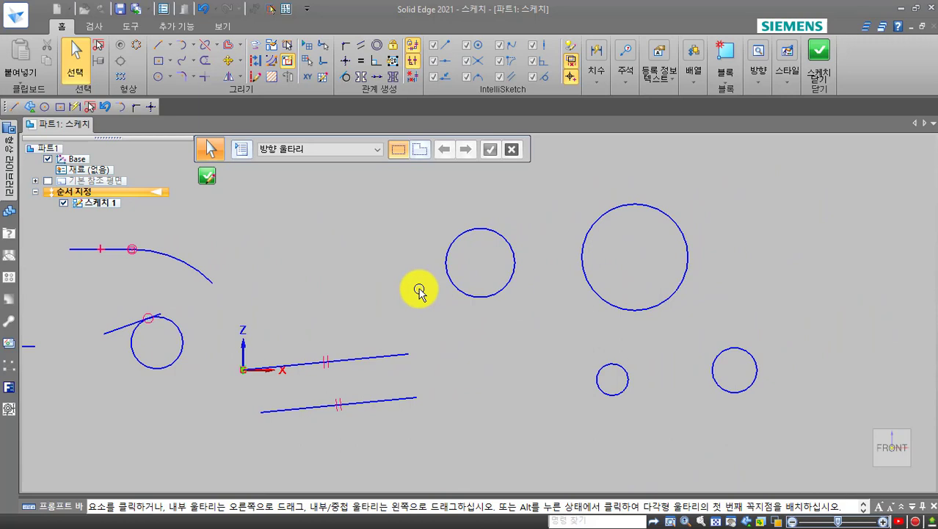
left_click(360, 64)
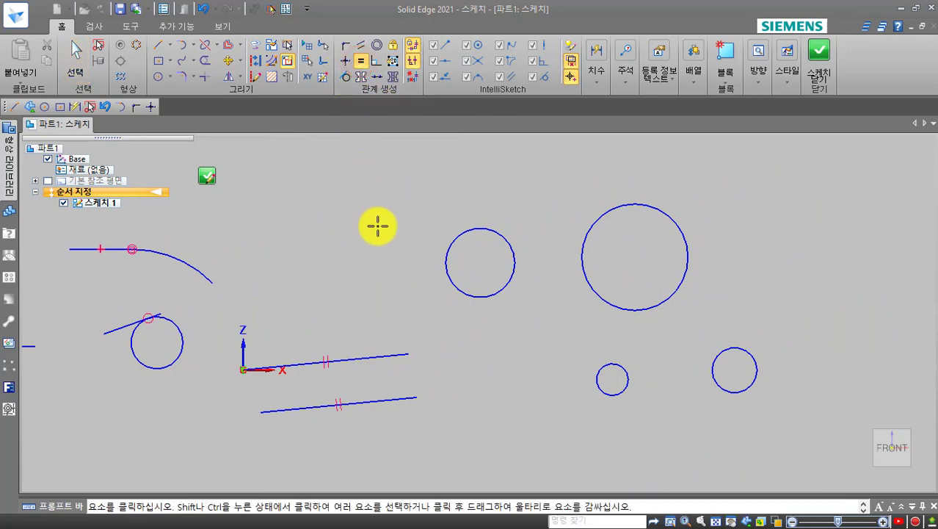
left_click(475, 234)
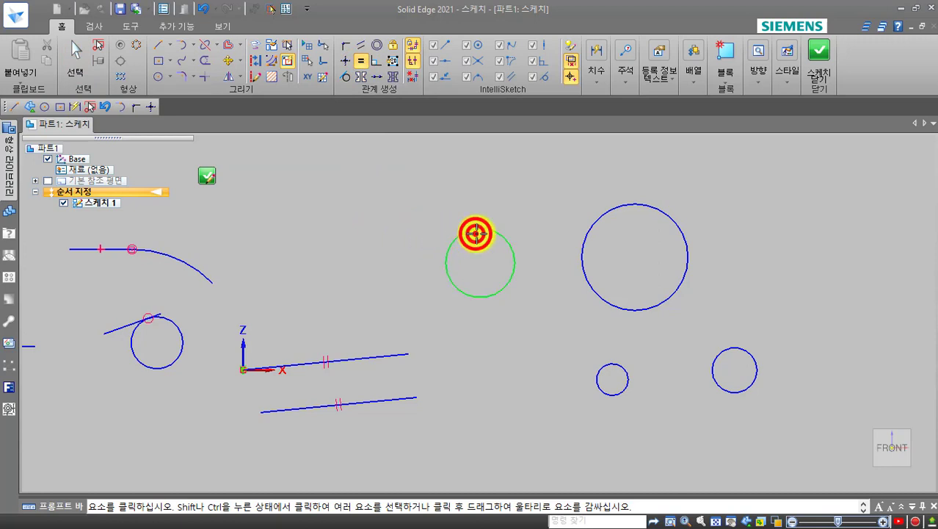
left_click(589, 230)
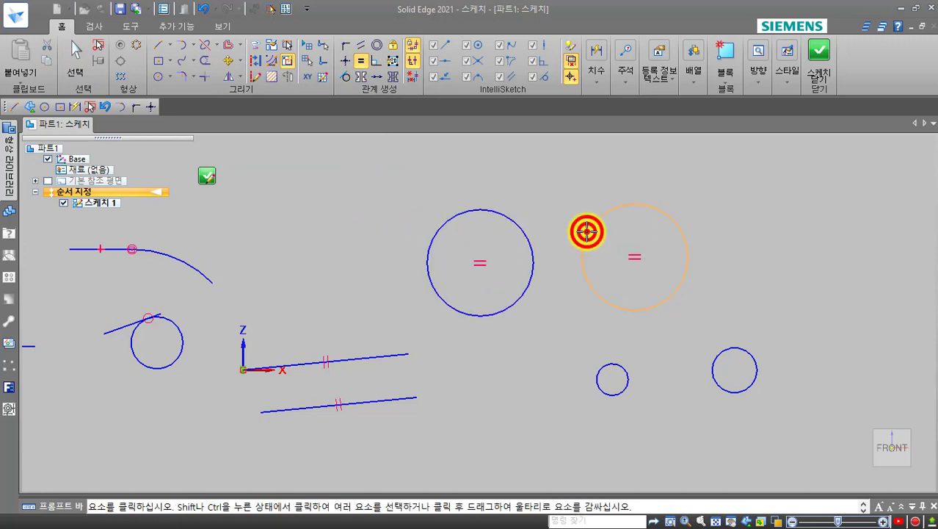
left_click(587, 232)
left_click(597, 372)
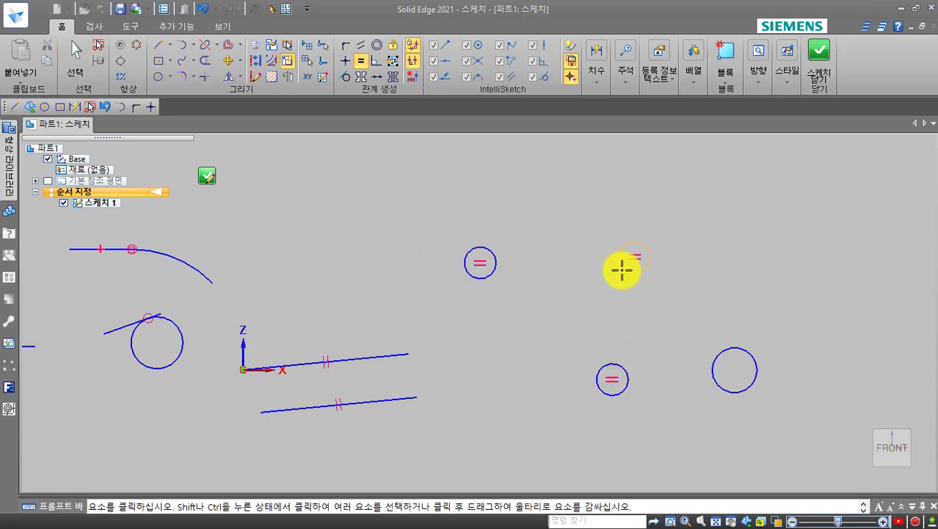
left_click(615, 362)
left_click(726, 356)
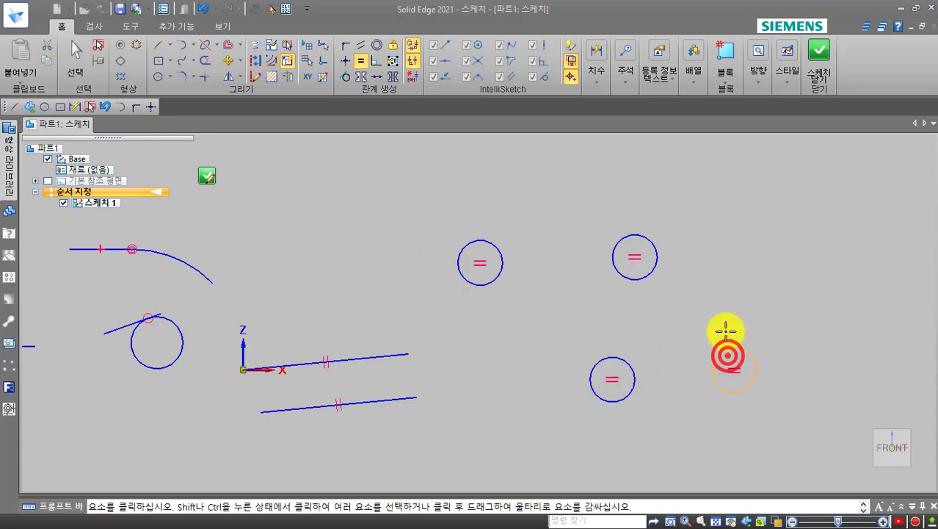
Undo the three equal relations between the circles.
key("ctrl+z")
key("ctrl+z")
key("ctrl+z")
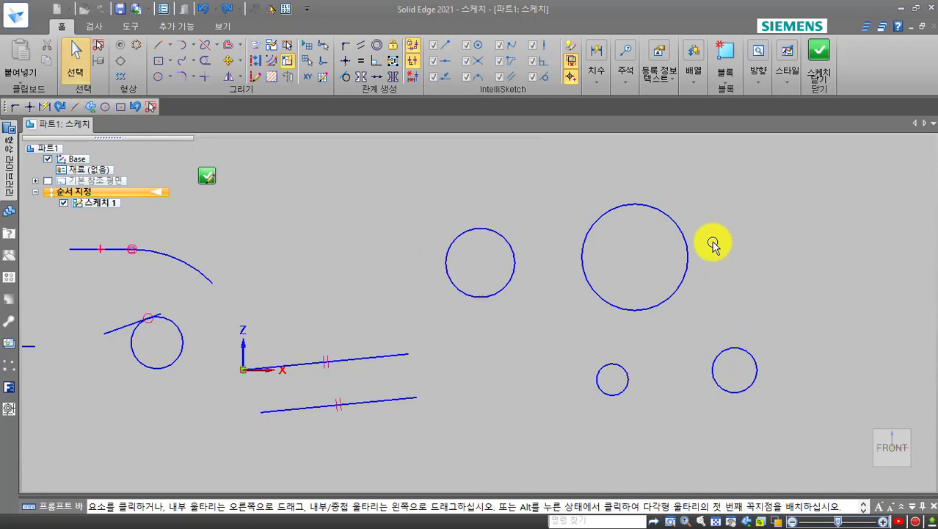
Apply equal relations linking the two upper circles, the upper-right to the lower-left circle, and the two lower circles.
left_click(358, 63)
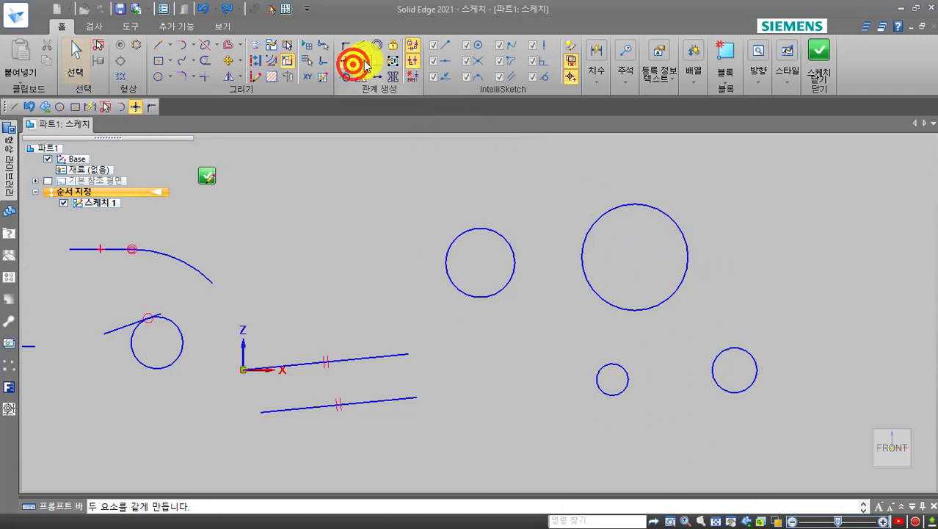
left_click(501, 239)
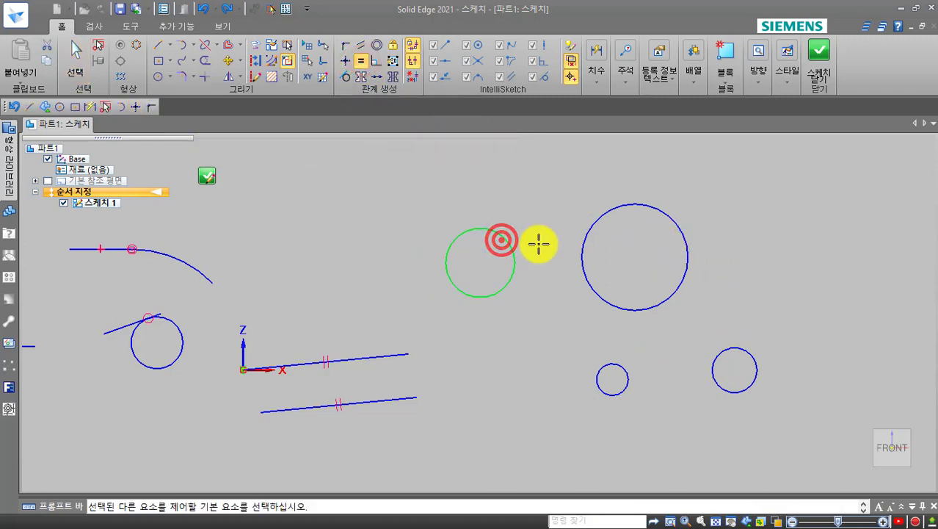
left_click(586, 225)
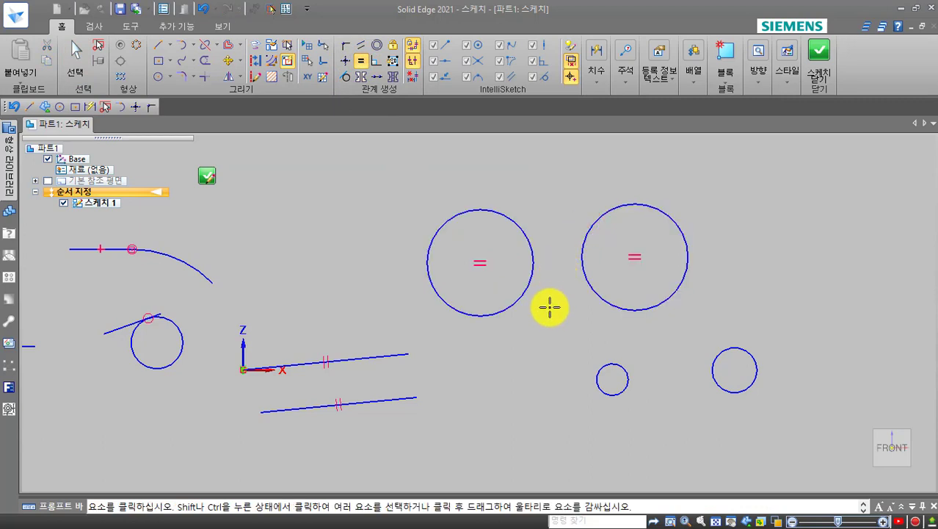
left_click(609, 307)
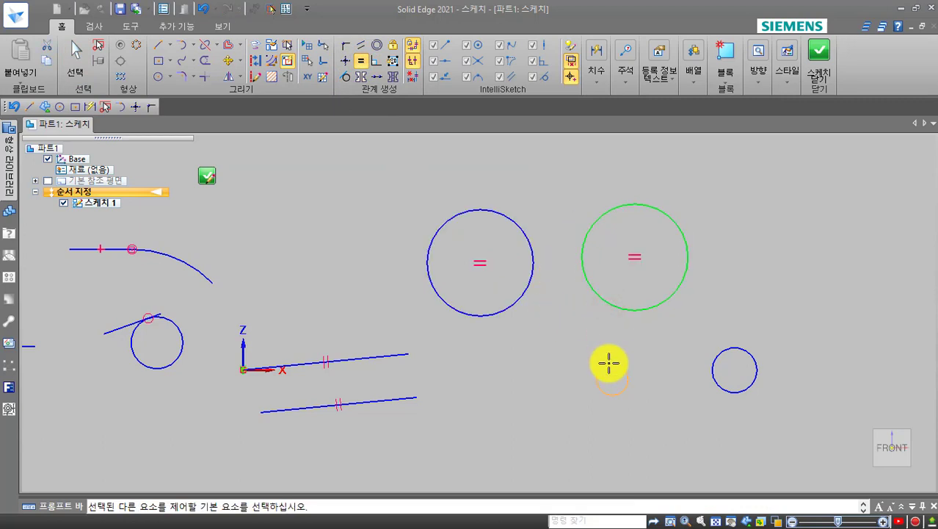
left_click(609, 364)
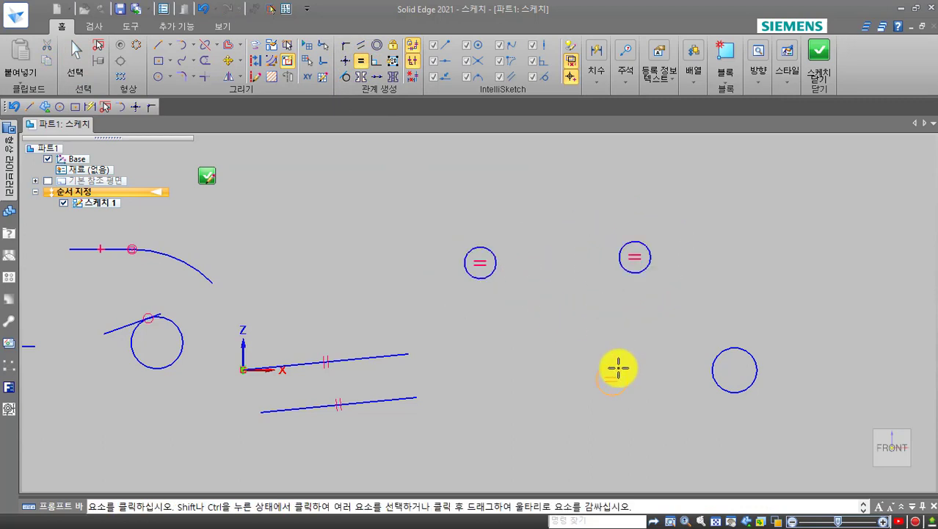
left_click(617, 367)
left_click(719, 361)
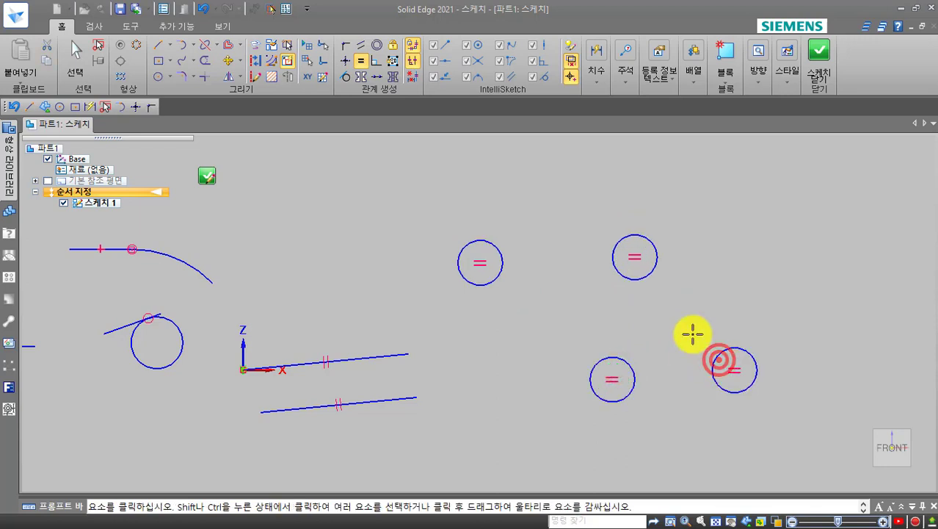
key("Escape")
Shift the upper-right equal circle slightly to the right and set its radius to 25 mm.
left_click(620, 273)
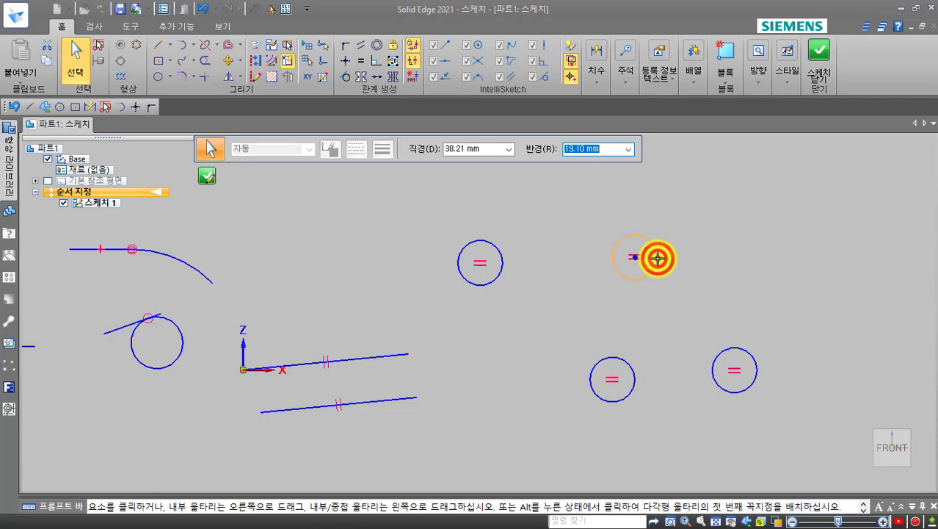
left_click_drag(657, 258, 688, 263)
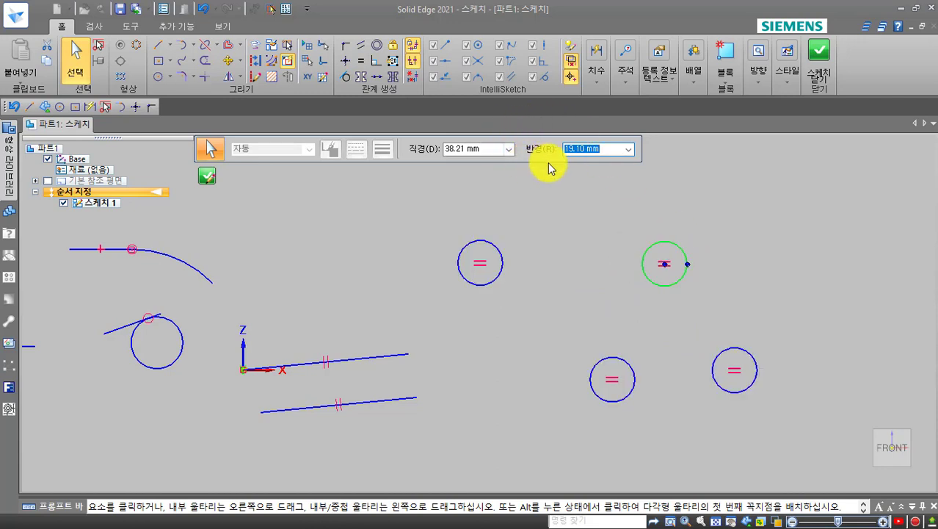
type("25")
key("Return")
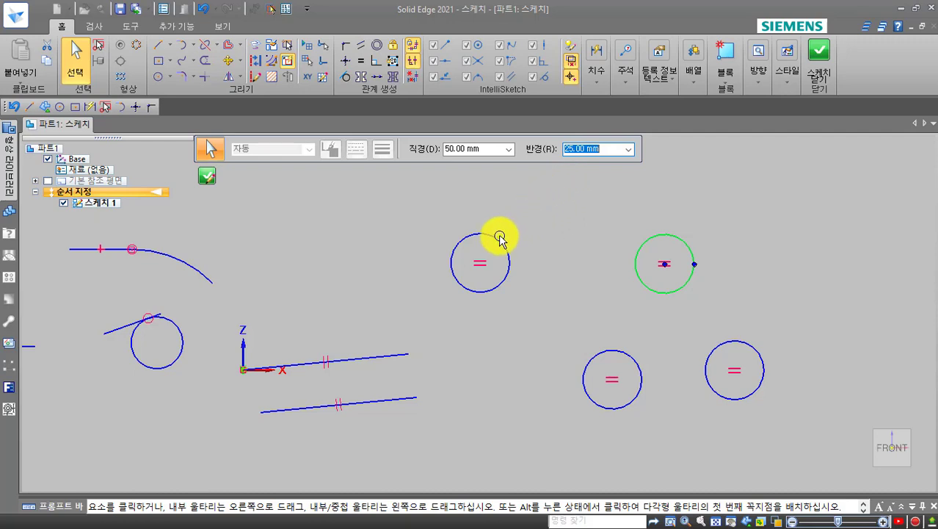
left_click(486, 274)
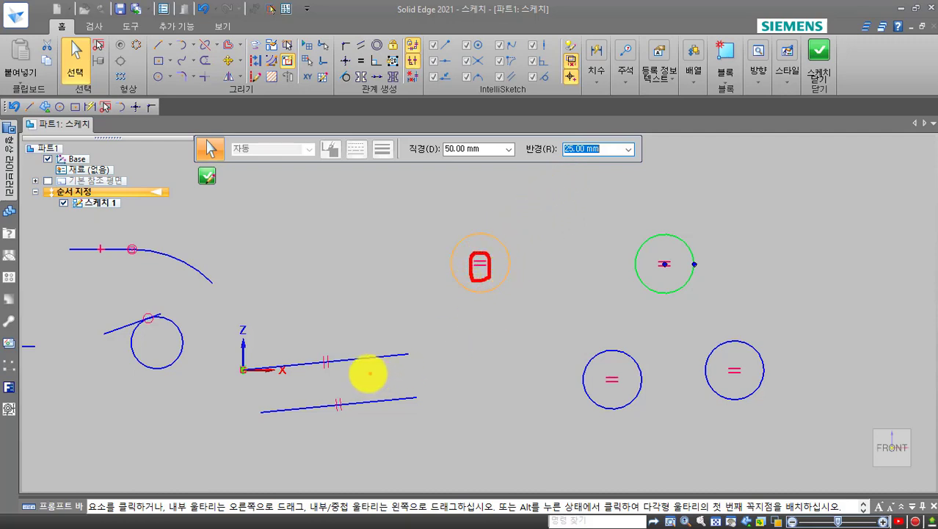
left_click(339, 386)
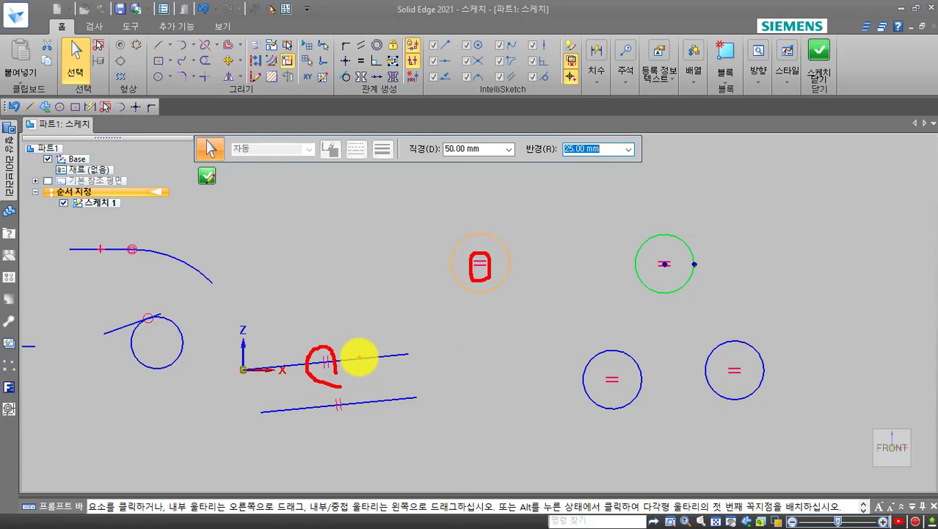
right_click(534, 335)
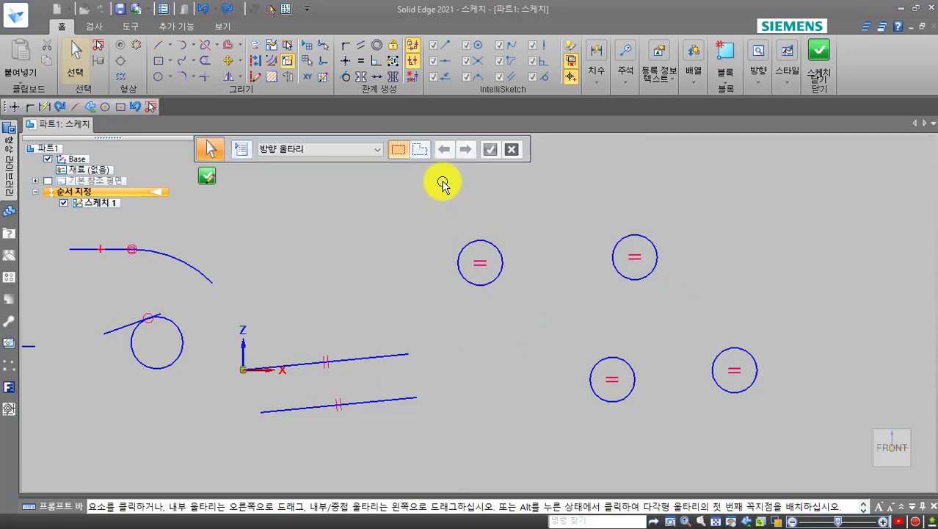
Undo the equal relations, then chain concentric relations from the upper-left circle through the upper-right and lower-left to the lower-right one.
key("ctrl+z")
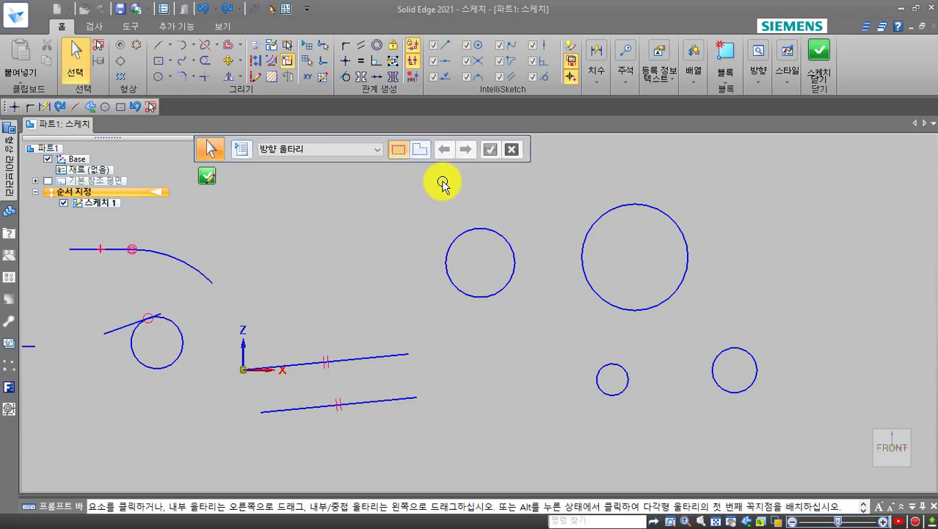
left_click(377, 51)
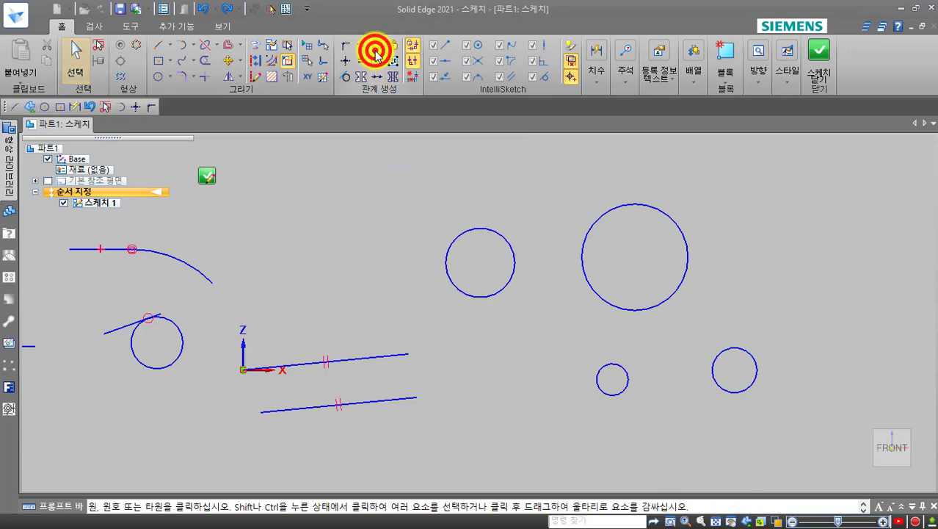
left_click(480, 230)
left_click(594, 220)
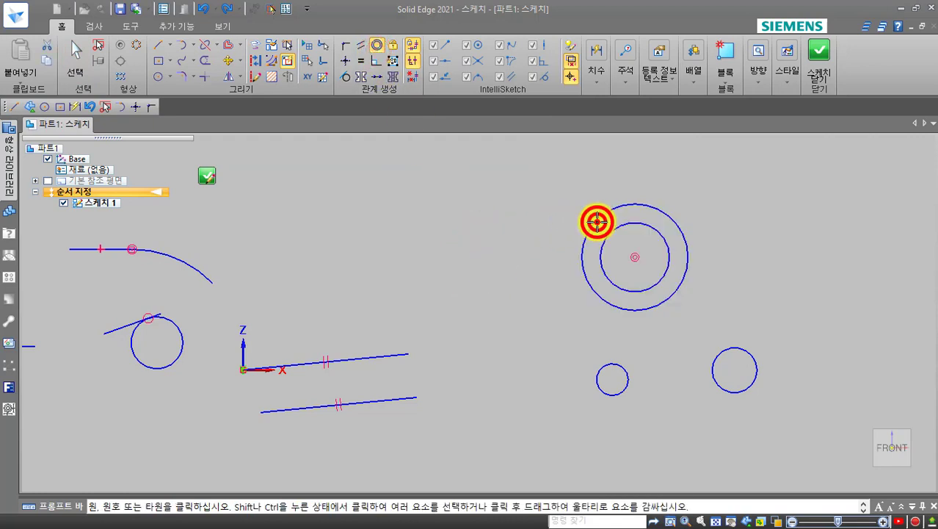
left_click(597, 221)
left_click(624, 375)
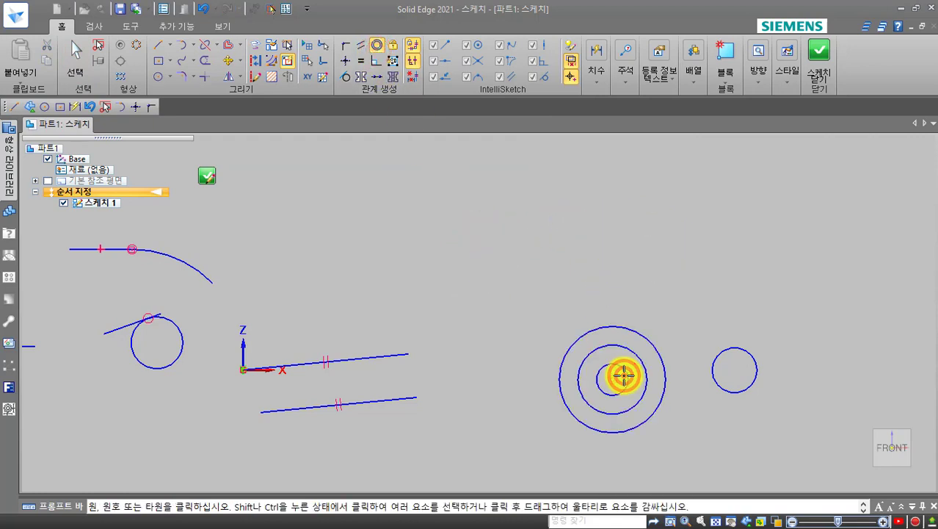
left_click(727, 362)
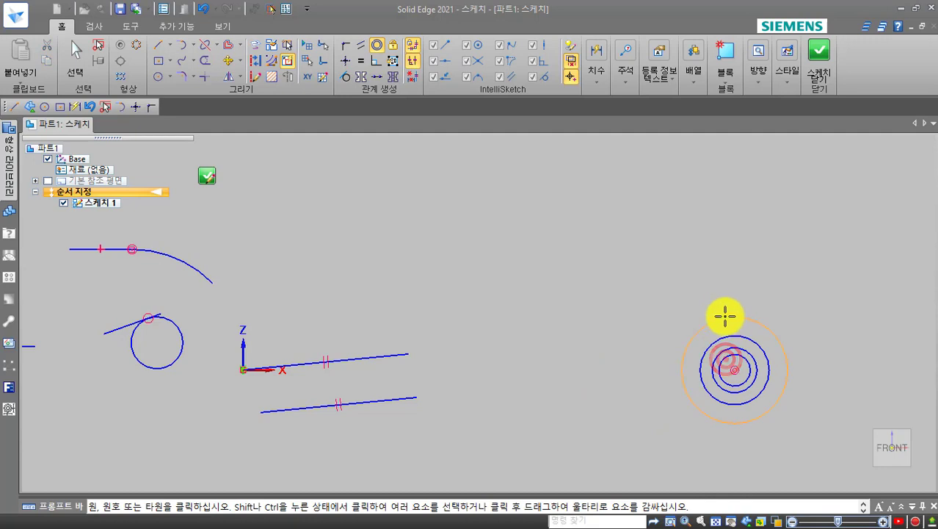
key("Escape")
Move the concentric circle group up and to the left by its outermost circle, then deselect it.
left_click(717, 323)
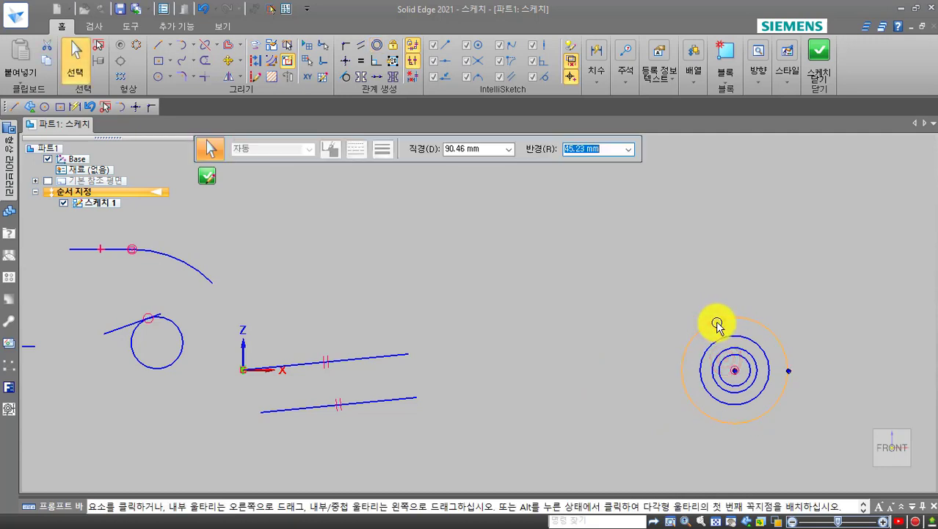
left_click_drag(716, 323, 597, 231)
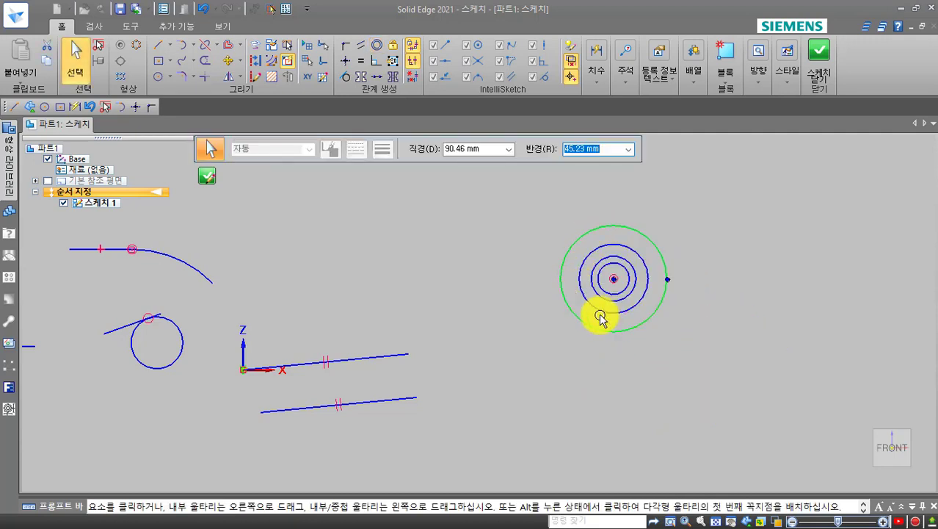
left_click(572, 367)
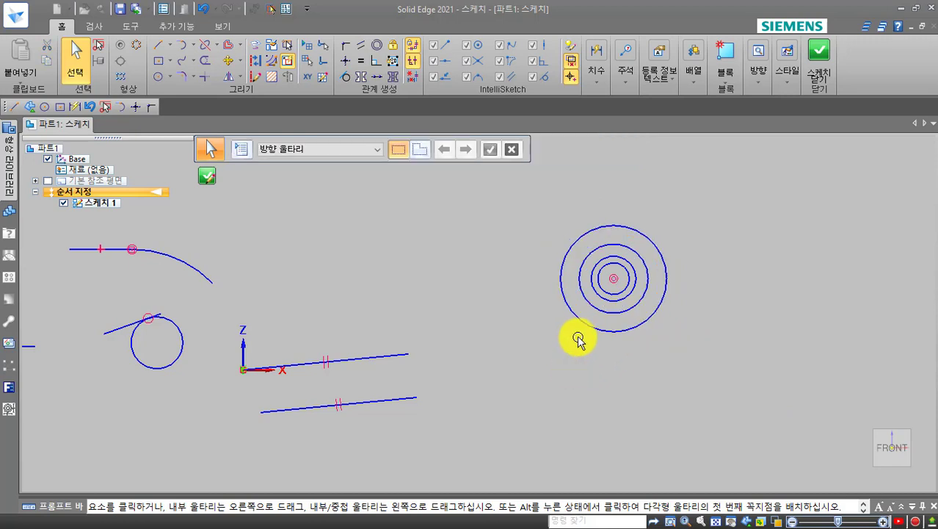
left_click_drag(606, 267, 679, 308)
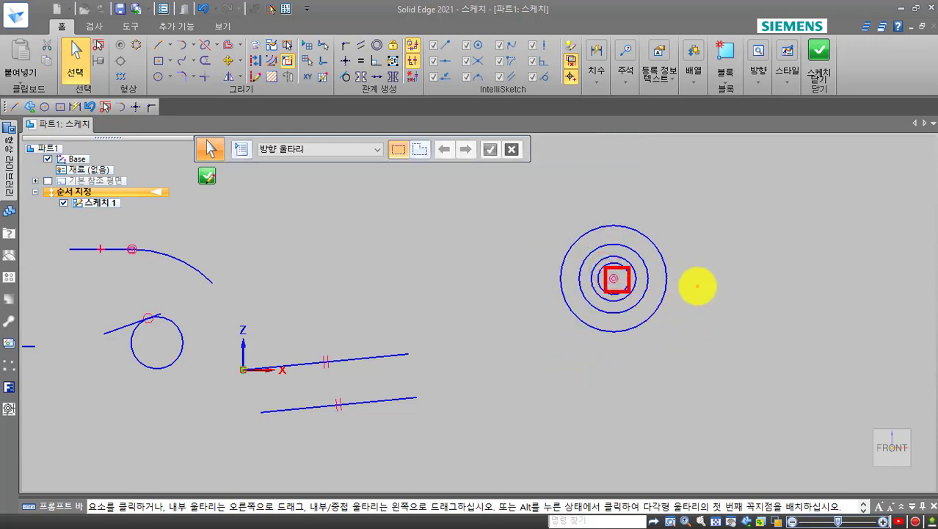
mouse_move(696, 273)
left_mouse_down()
mouse_move(680, 269)
mouse_move(704, 307)
left_mouse_up()
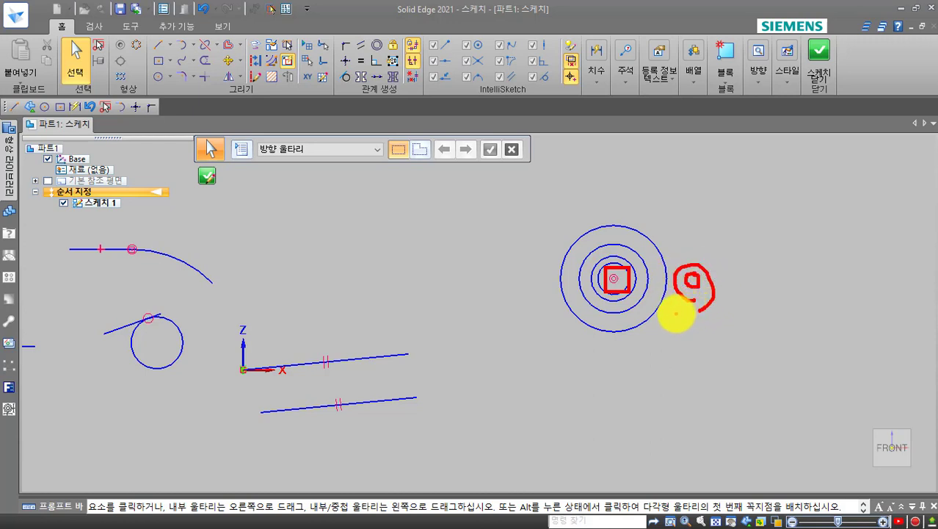
Start a symmetric relation with the vertical Z axis as symmetry axis and make the left arc symmetric to the right arc.
middle_click_drag(442, 352, 598, 279)
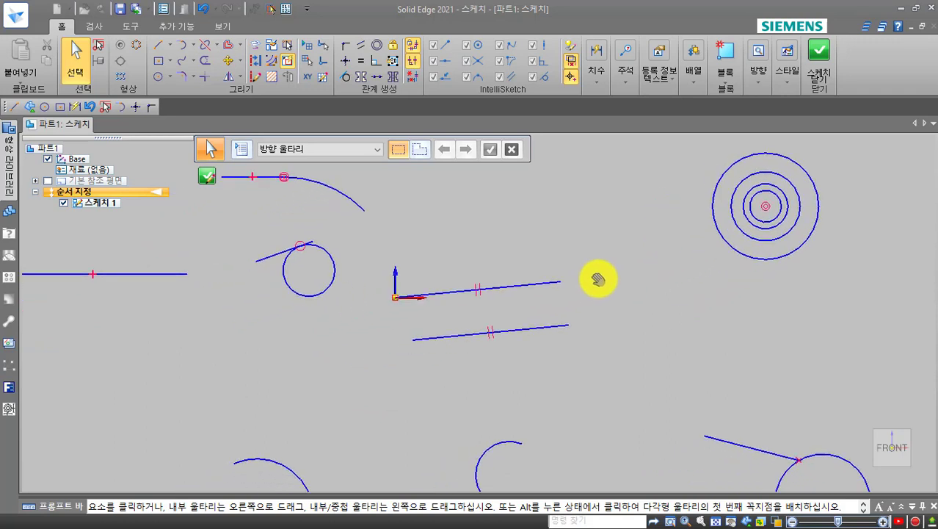
mouse_move(653, 371)
middle_mouse_down()
mouse_move(614, 321)
mouse_move(613, 289)
mouse_move(658, 236)
mouse_move(691, 218)
mouse_move(710, 237)
middle_mouse_up()
scroll(705, 246, "up", 2)
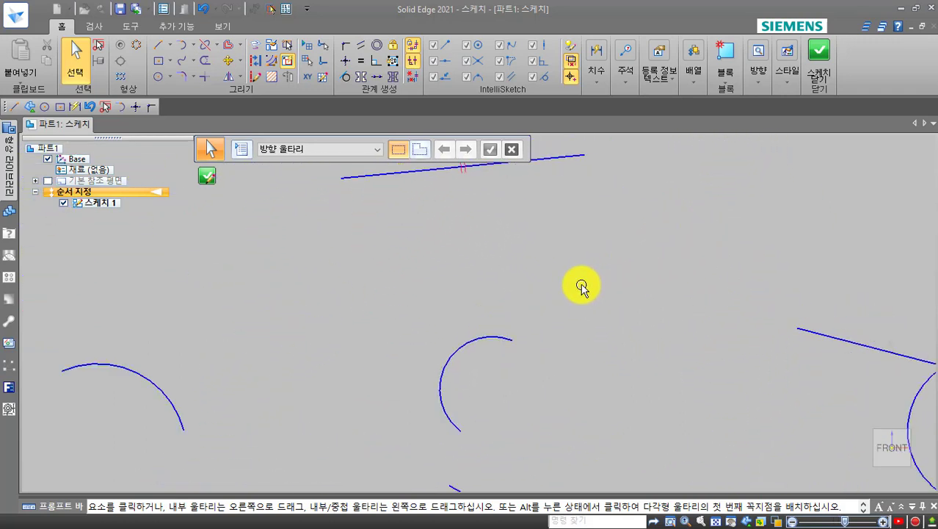
scroll(578, 285, "down", 4)
middle_click_drag(579, 287, 596, 284)
scroll(596, 283, "up", 1)
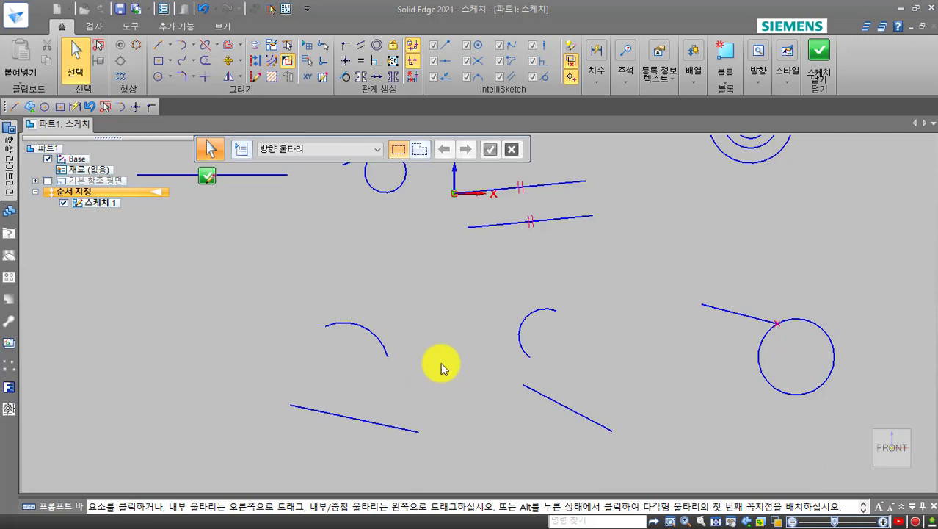
mouse_move(416, 373)
right_mouse_down()
mouse_move(373, 374)
mouse_move(321, 315)
mouse_move(391, 370)
right_mouse_up()
mouse_move(525, 361)
right_mouse_down()
mouse_move(514, 362)
mouse_move(568, 321)
mouse_move(547, 359)
right_mouse_up()
mouse_move(609, 455)
right_mouse_down()
mouse_move(593, 450)
mouse_move(541, 377)
mouse_move(620, 461)
right_mouse_up()
mouse_move(408, 444)
right_mouse_down()
mouse_move(310, 381)
mouse_move(394, 439)
mouse_move(402, 415)
right_mouse_up()
left_click(360, 77)
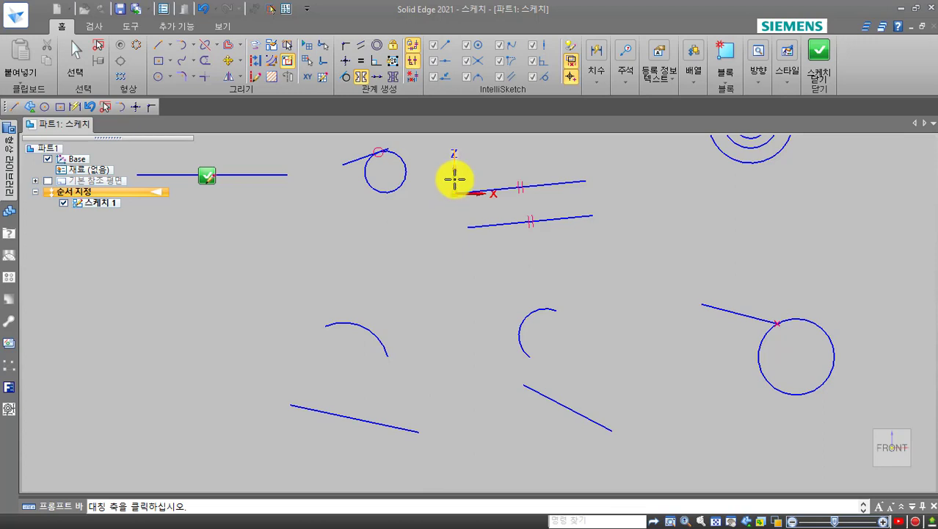
left_click(454, 178)
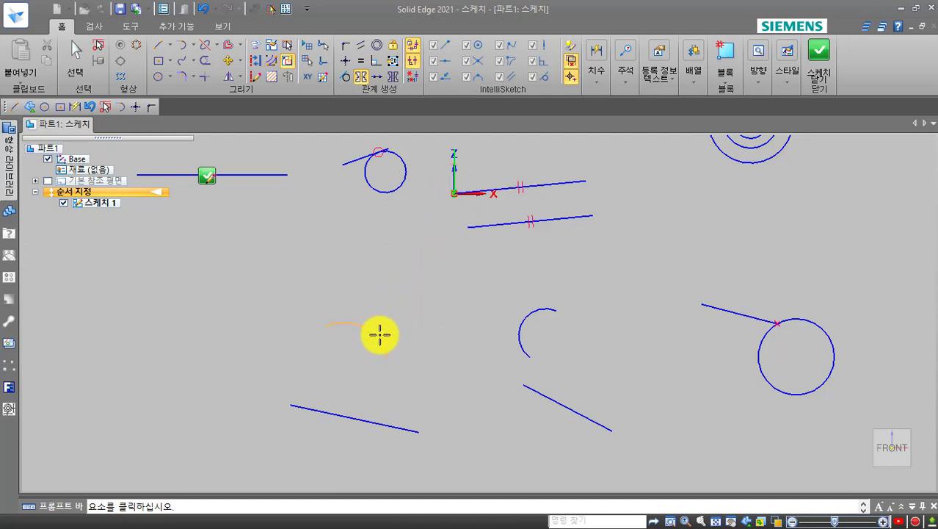
left_click(379, 335)
left_click(522, 327)
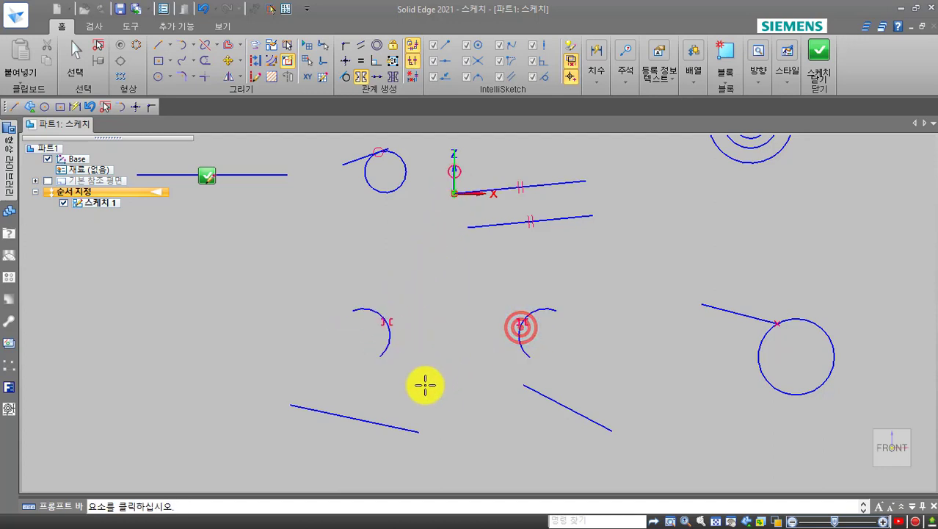
Make the two slanted lines below the arcs symmetric about the same Z axis.
left_click(382, 421)
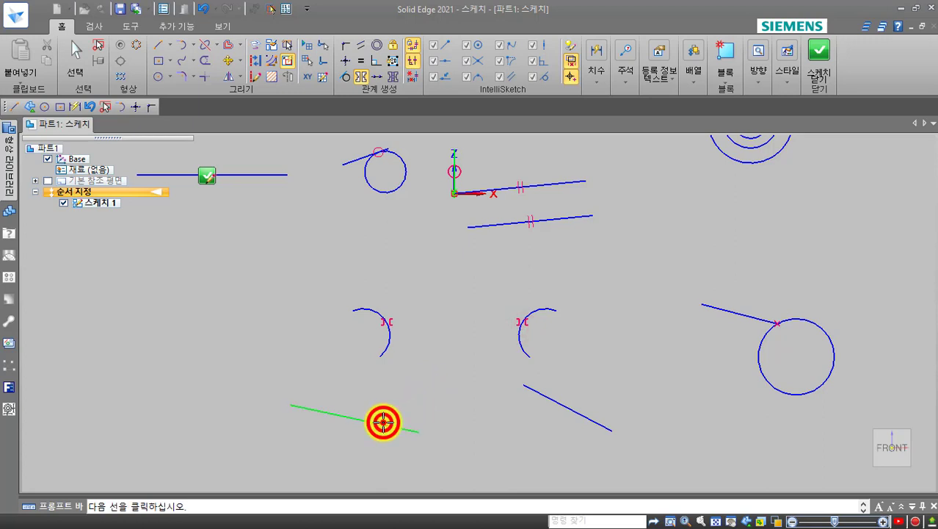
left_click(541, 397)
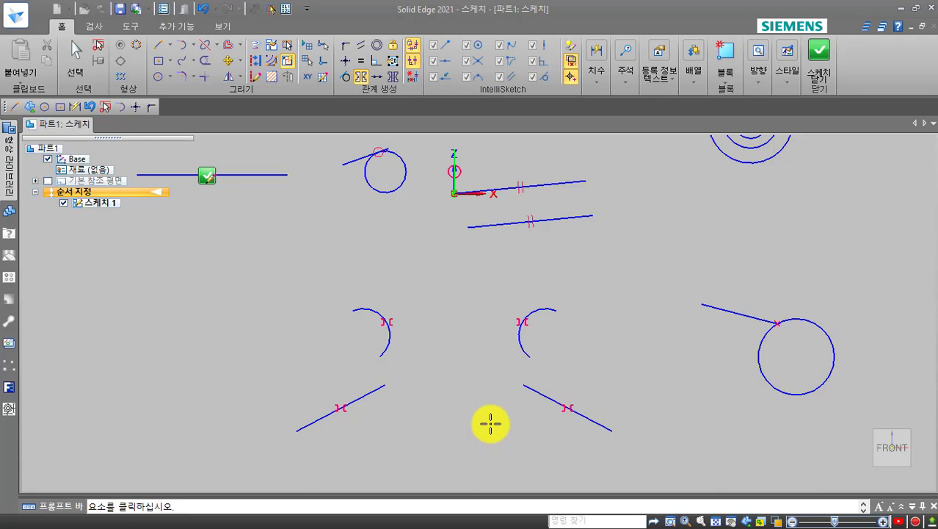
key("Escape")
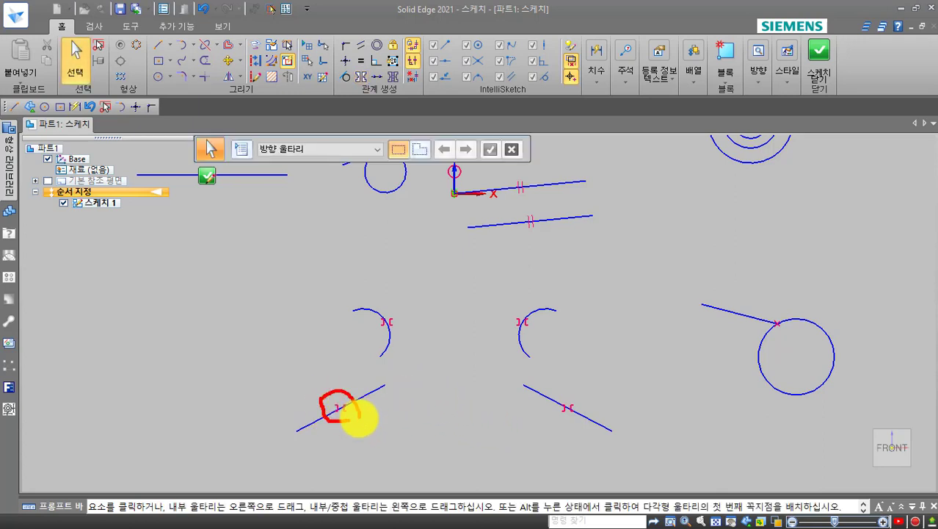
Stretch the left symmetric line outward from both endpoints to a length of about 192 mm.
left_click(362, 399)
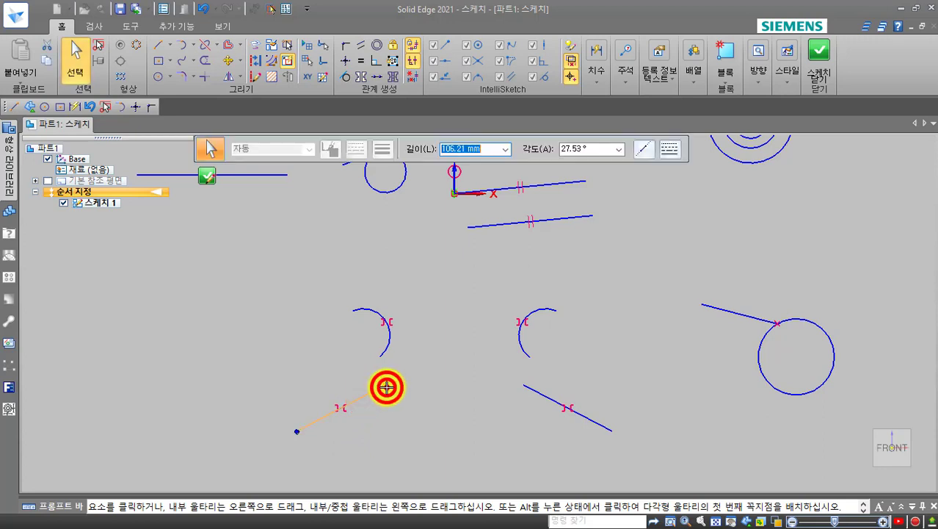
left_click_drag(387, 387, 412, 366)
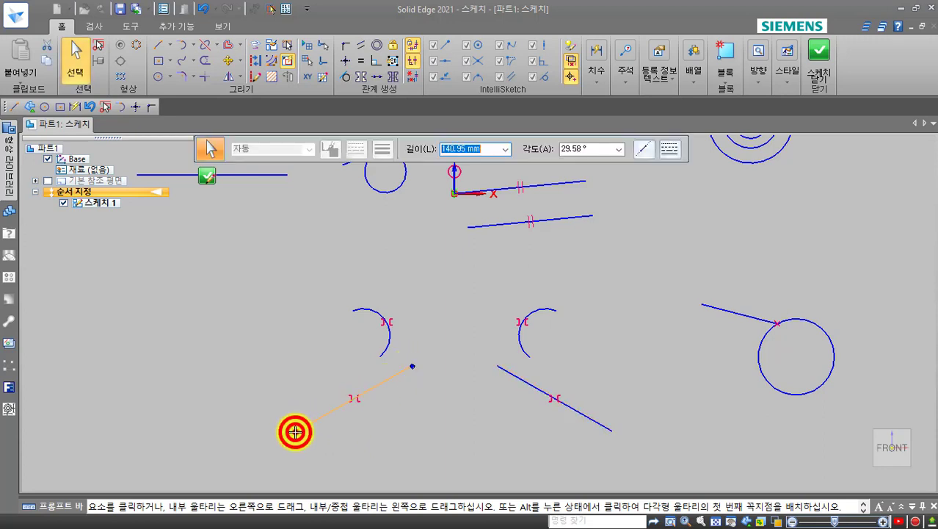
left_click_drag(295, 432, 249, 441)
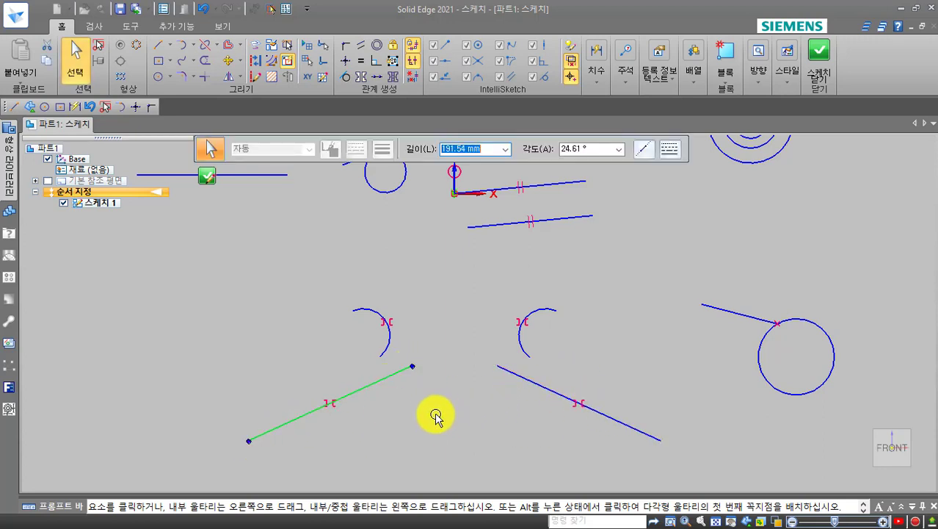
left_click(458, 390)
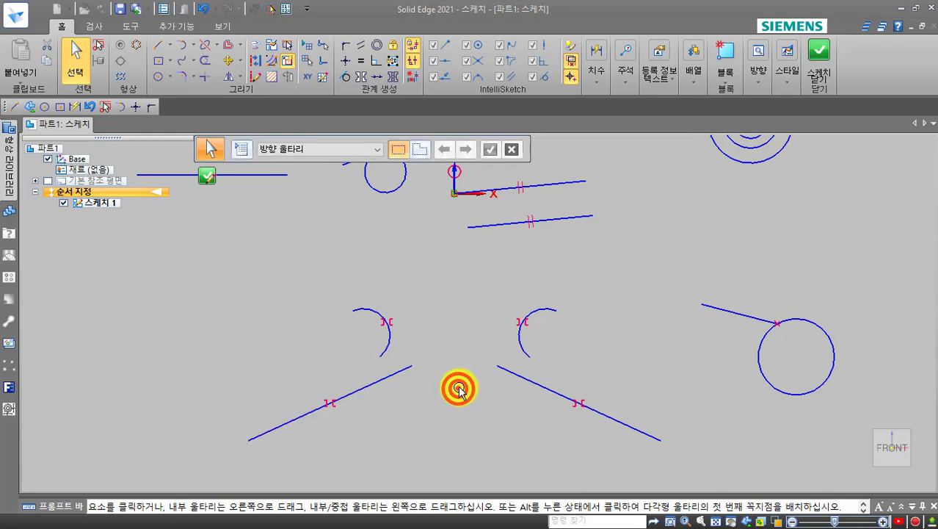
Delete the arc and slanted line on the right side of the Z axis.
left_click_drag(469, 292, 682, 454)
key("Delete")
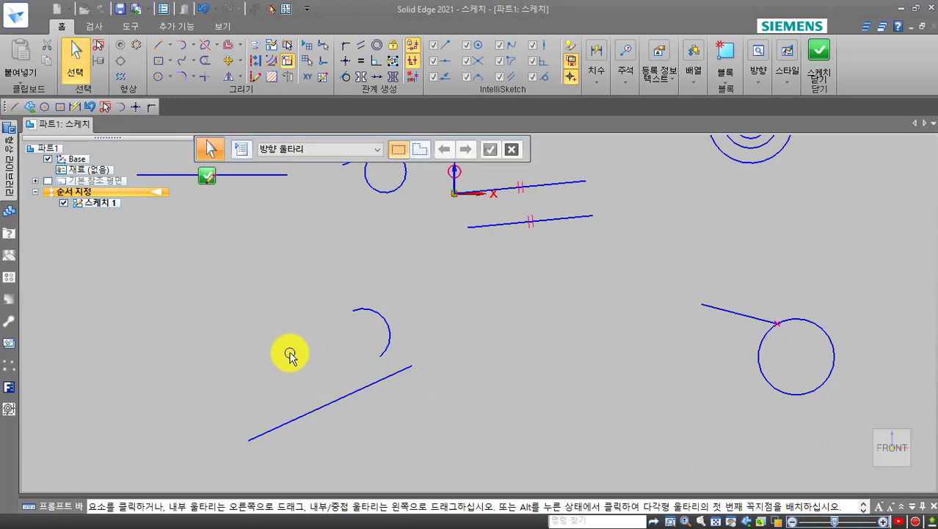
left_click(223, 295)
Mirror the remaining left arc and slanted line about the Z axis, keeping the originals.
left_click_drag(292, 336, 448, 458)
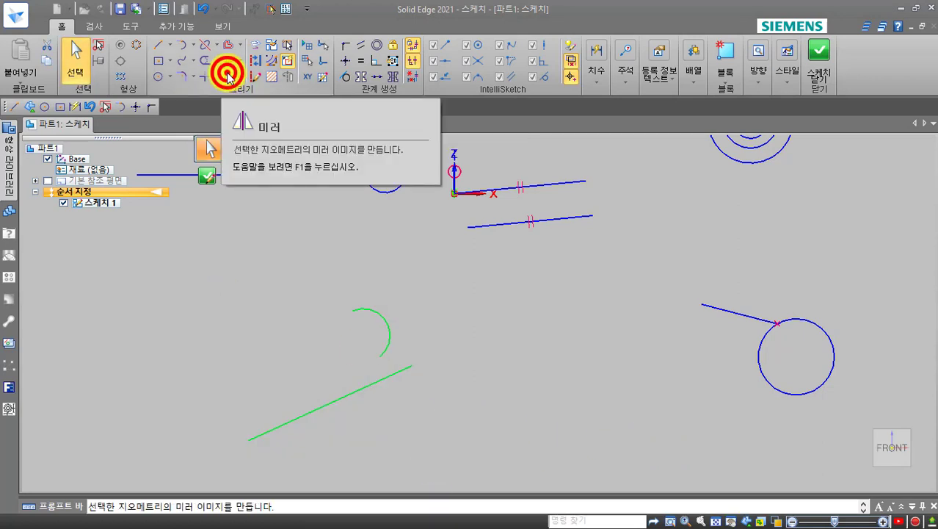
left_click(227, 75)
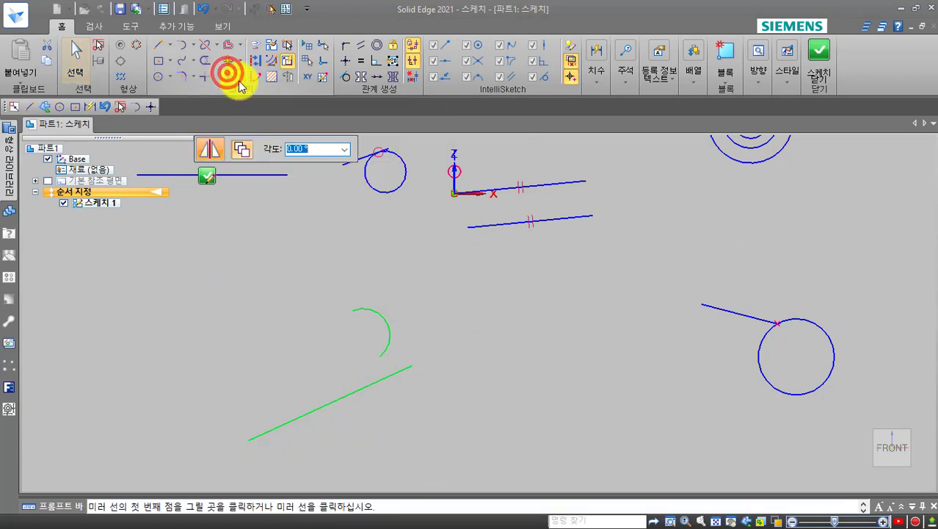
left_click(454, 183)
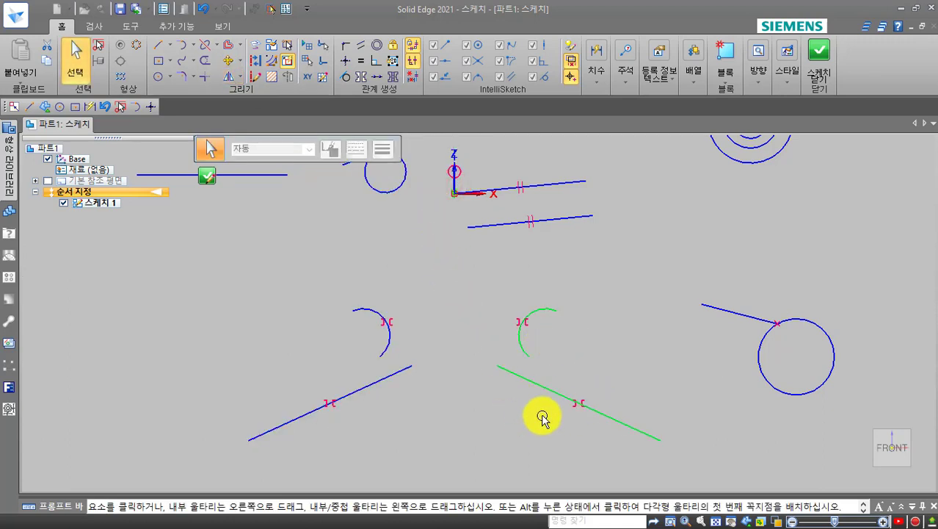
left_click(487, 405)
left_click(528, 336)
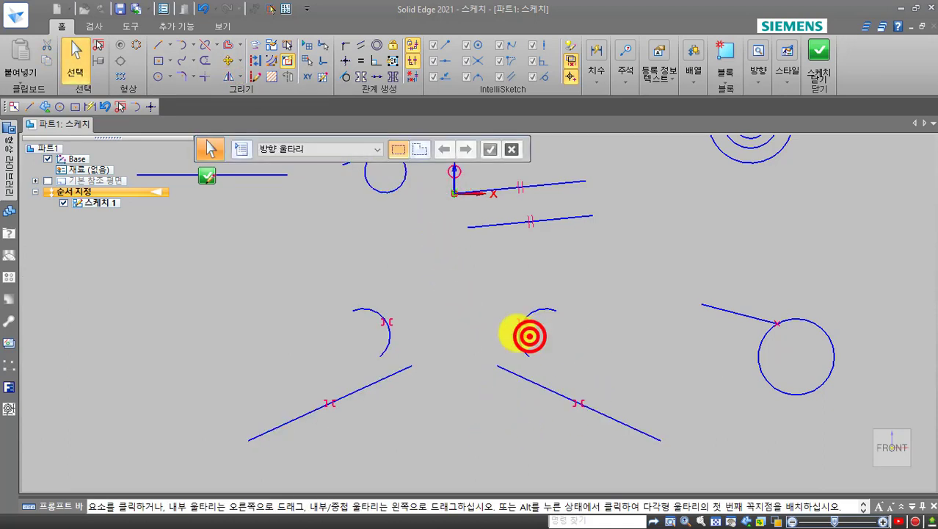
mouse_move(519, 333)
left_mouse_down()
mouse_move(505, 314)
mouse_move(529, 307)
mouse_move(539, 331)
left_mouse_up()
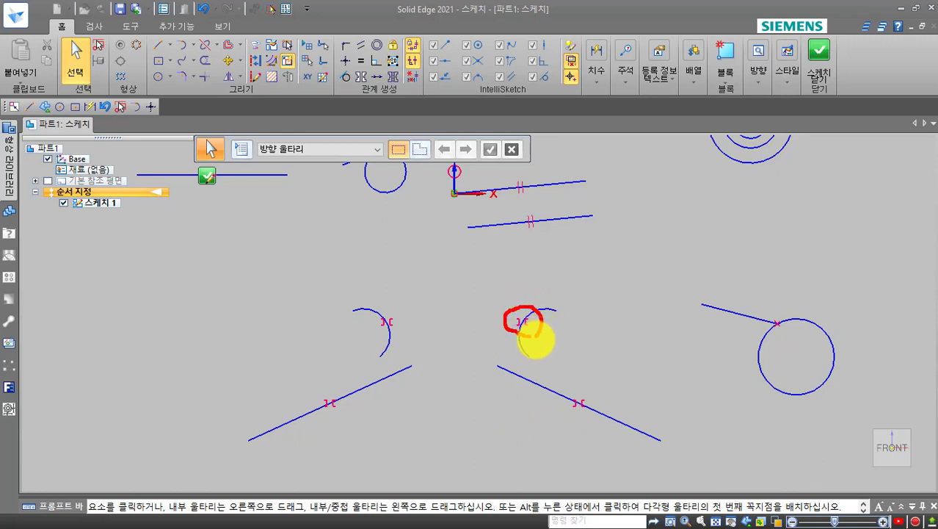
mouse_move(579, 416)
left_mouse_down()
mouse_move(592, 389)
mouse_move(597, 417)
left_mouse_up()
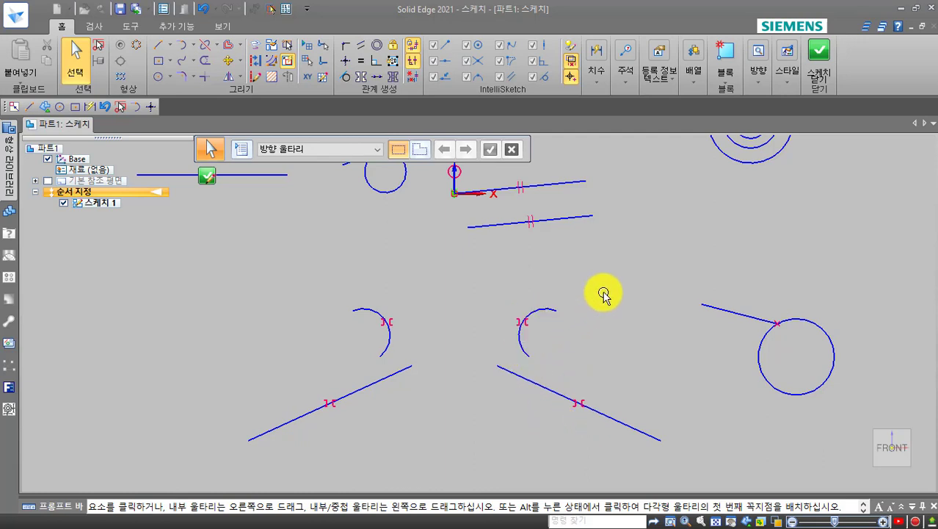
Apply a perpendicular relation between the slanted line and the circle it touches, right of the mirrored geometry.
mouse_move(649, 306)
middle_mouse_down("shift")
mouse_move(483, 272)
mouse_move(501, 284)
middle_mouse_up("shift")
scroll(683, 274, "up", 1)
middle_click_drag(683, 273, 636, 255, "shift")
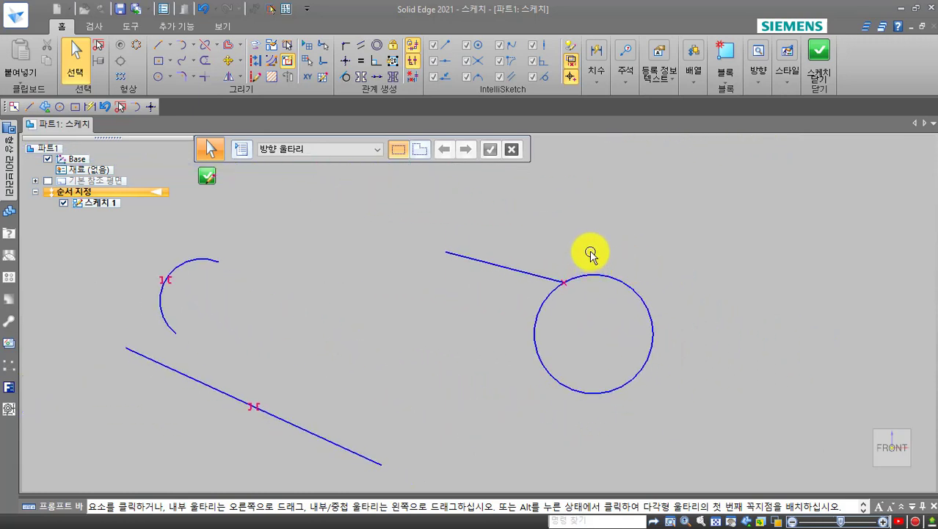
left_click(544, 278)
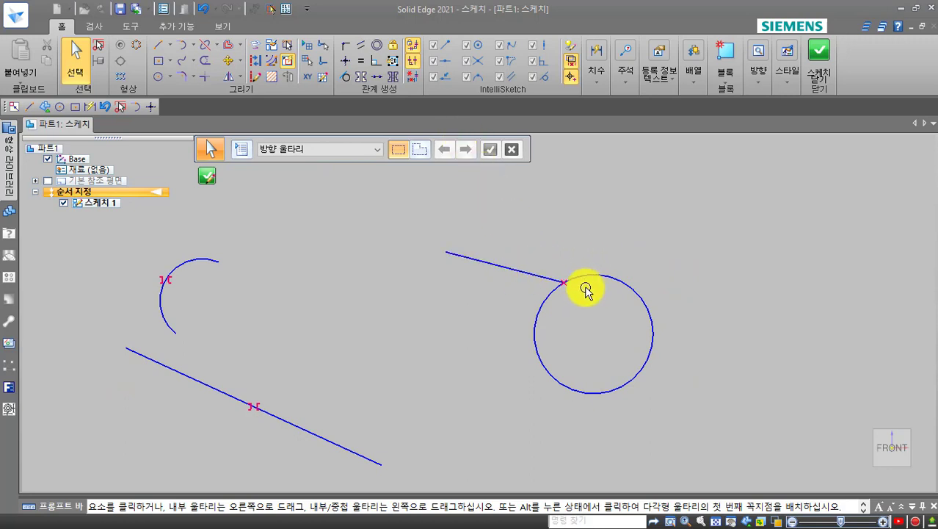
left_click(375, 61)
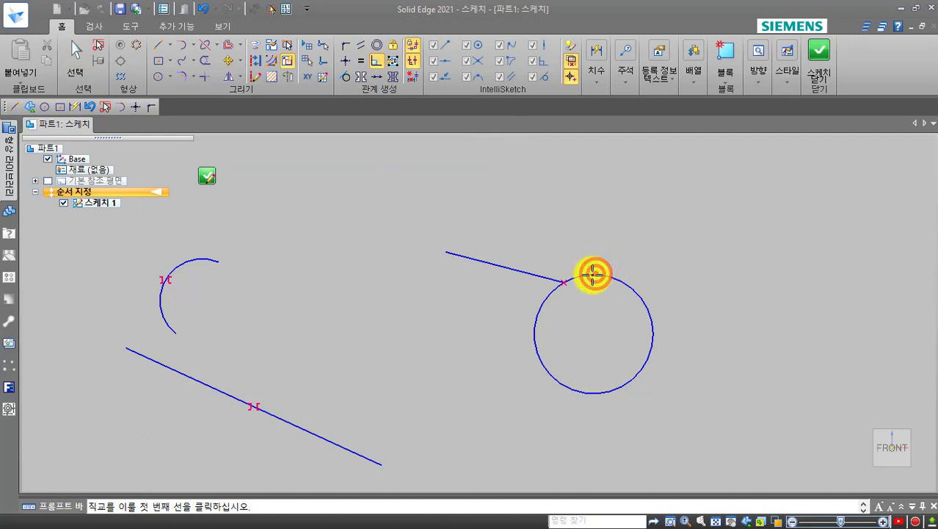
left_click(535, 279)
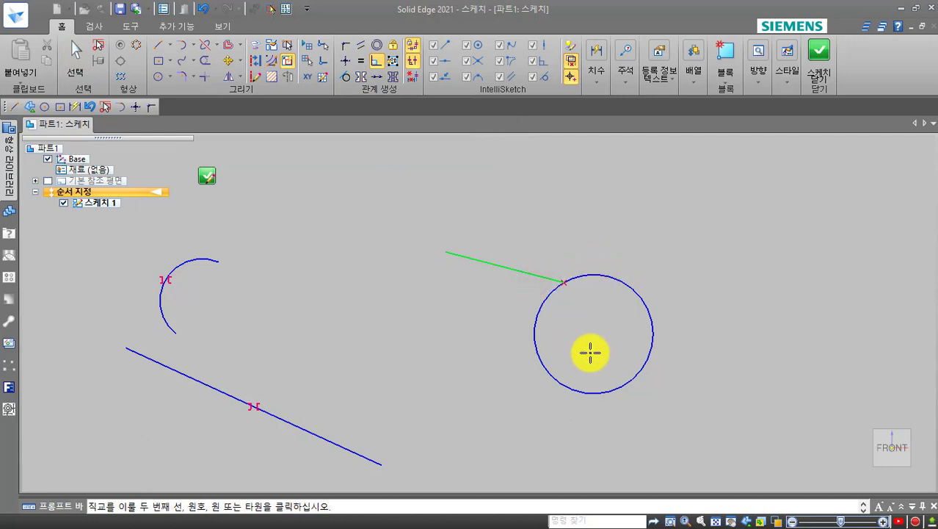
left_click(597, 280)
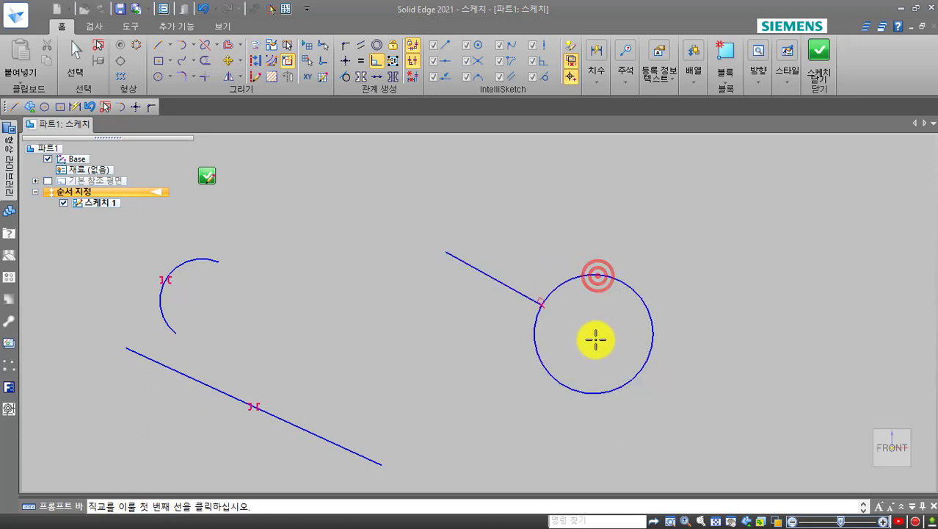
Move the free endpoint of the perpendicular line around to the circle's right side, leaving the line about 51 mm long.
key("Escape")
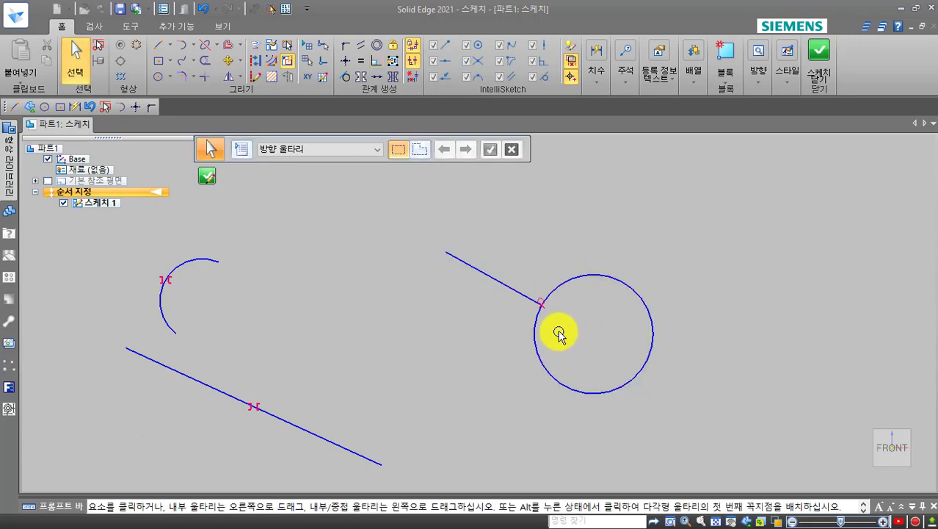
mouse_move(542, 309)
left_mouse_down()
mouse_move(440, 268)
mouse_move(513, 259)
left_mouse_up()
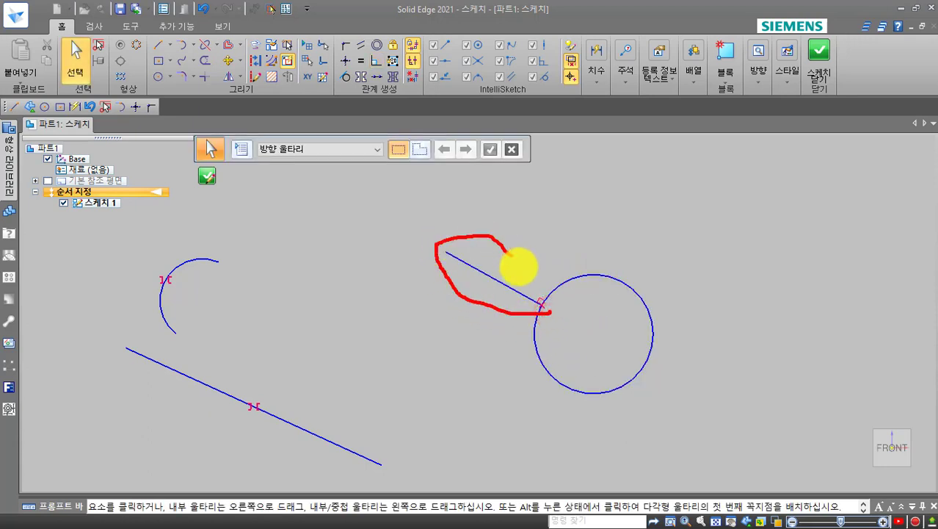
left_click(477, 268)
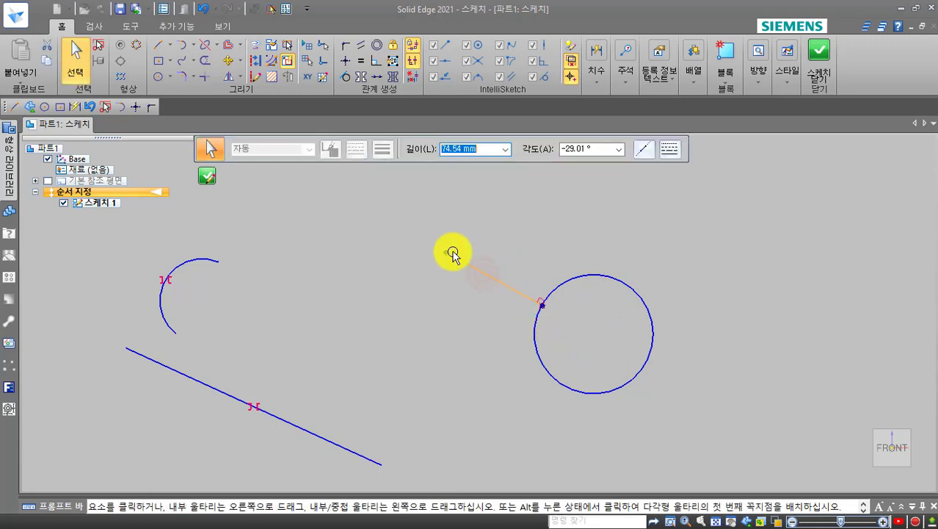
left_click_drag(444, 250, 725, 359)
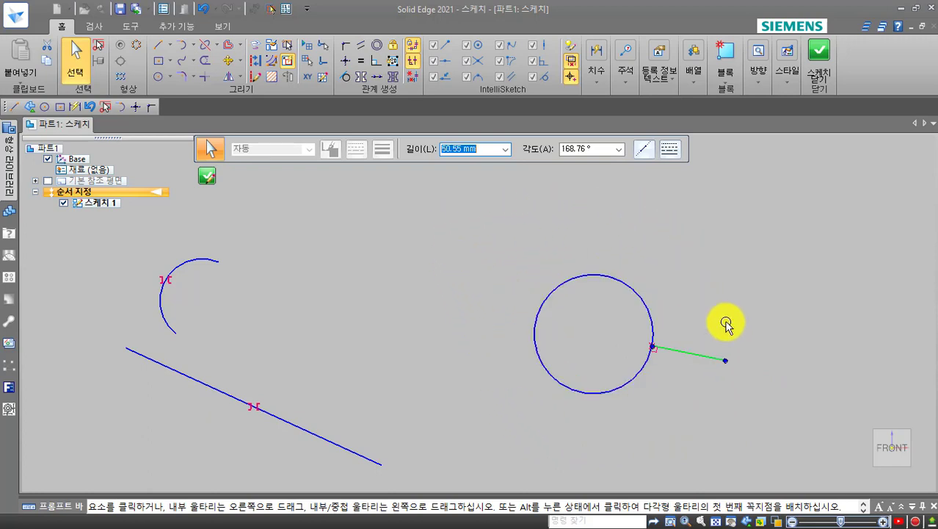
Apply a collinear relation between the separate horizontal line left of the origin and the X axis.
scroll(636, 206, "down", 4)
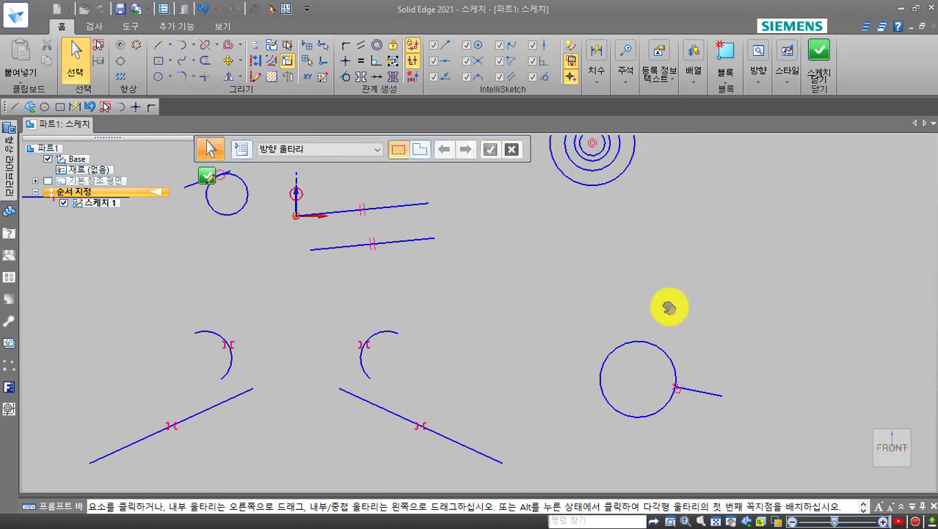
middle_click_drag(261, 300, 328, 306, "shift")
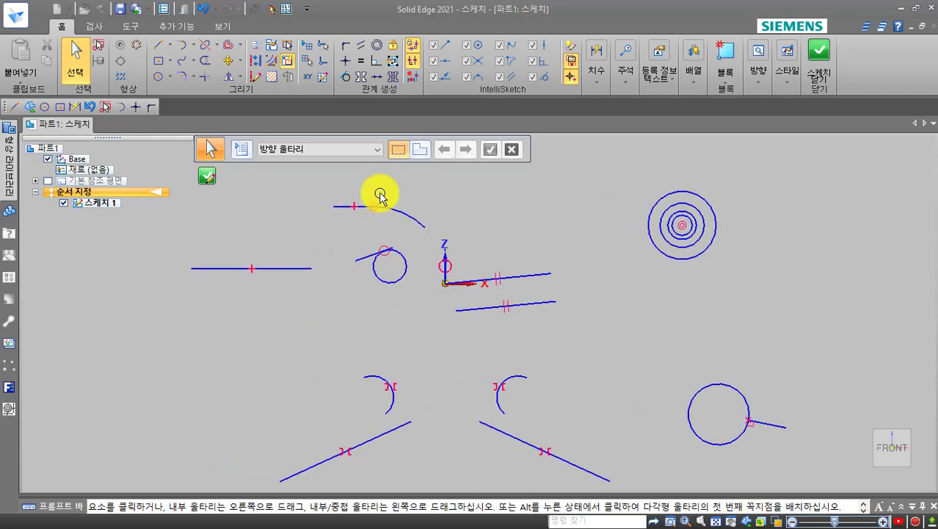
left_click(376, 76)
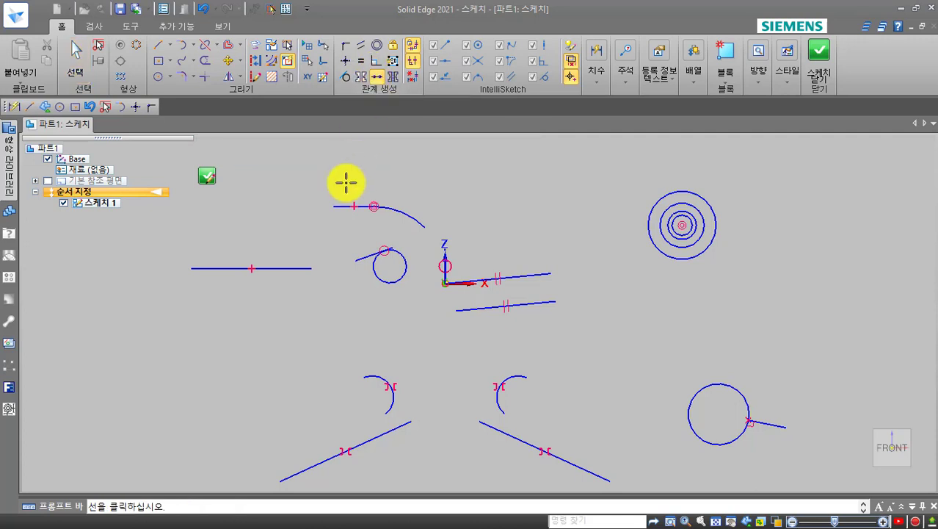
left_click(287, 270)
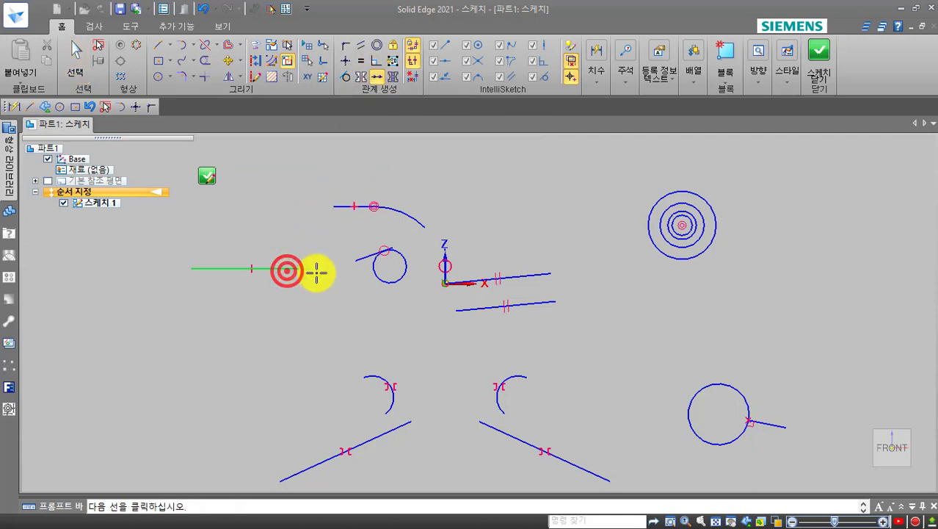
left_click(467, 287)
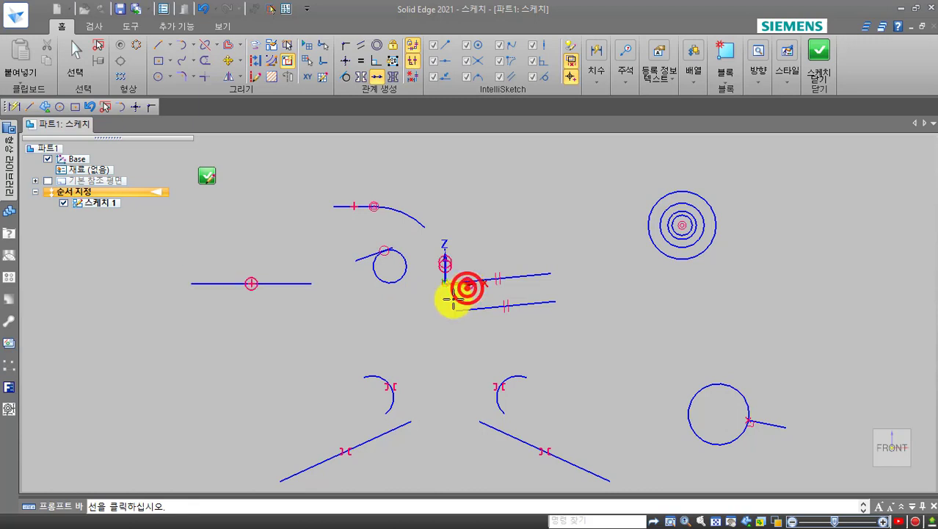